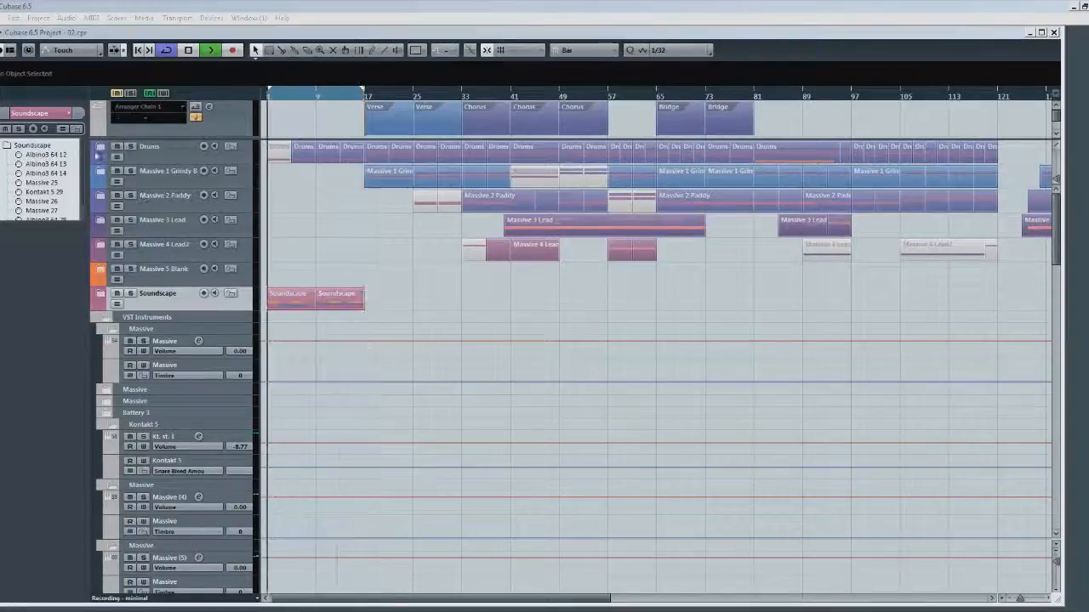
Expand the Drums folder and its Dissolved Drums subfolder, and examine the sliced drum hits around bar 47.
left_click(105, 158)
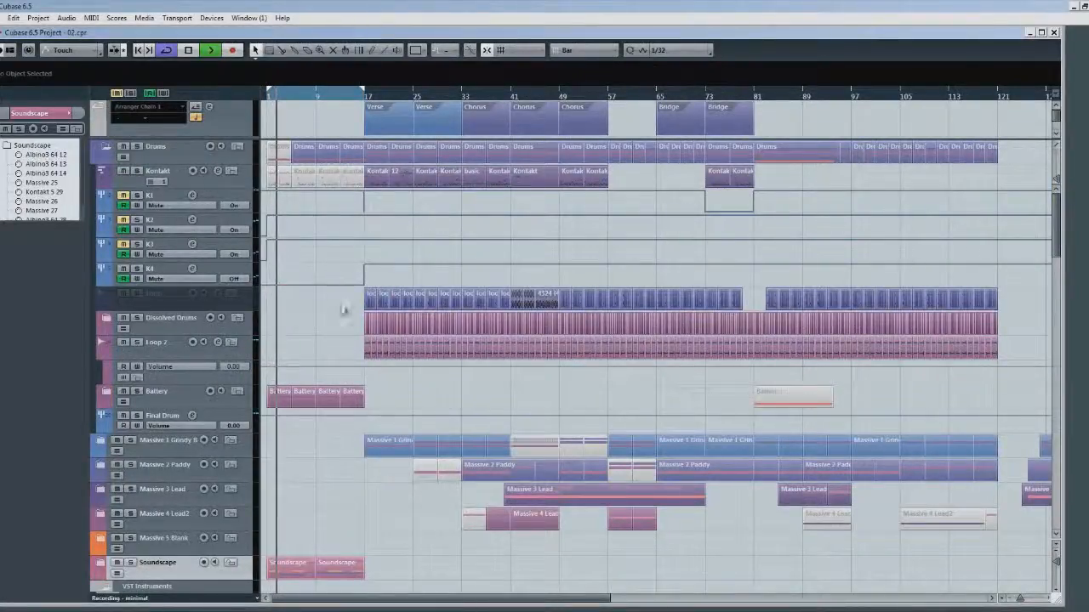
left_click(106, 320)
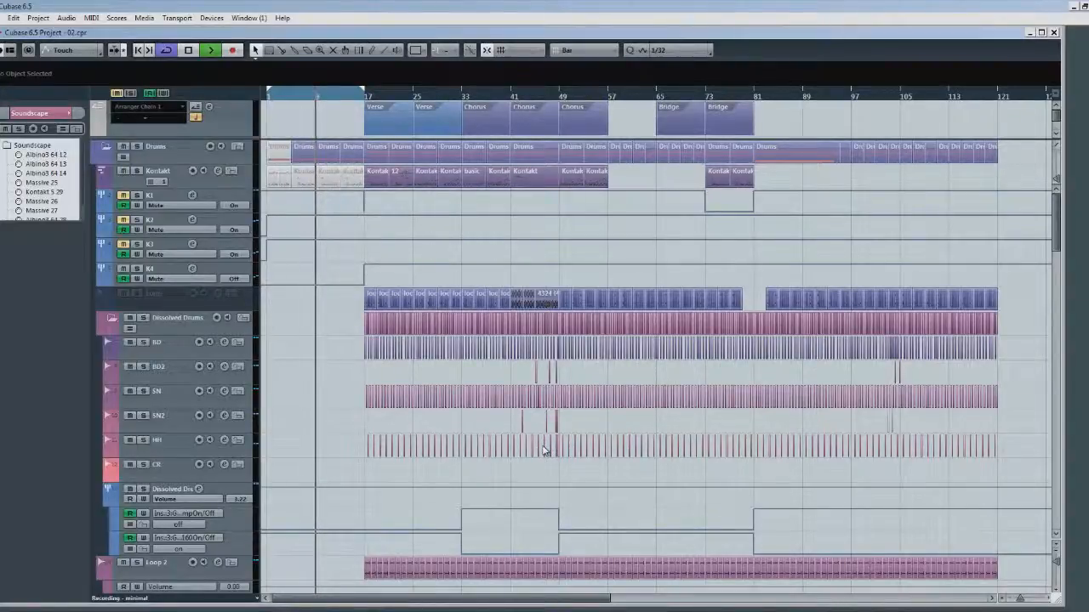
left_click(550, 96)
left_click_drag(551, 97, 543, 156)
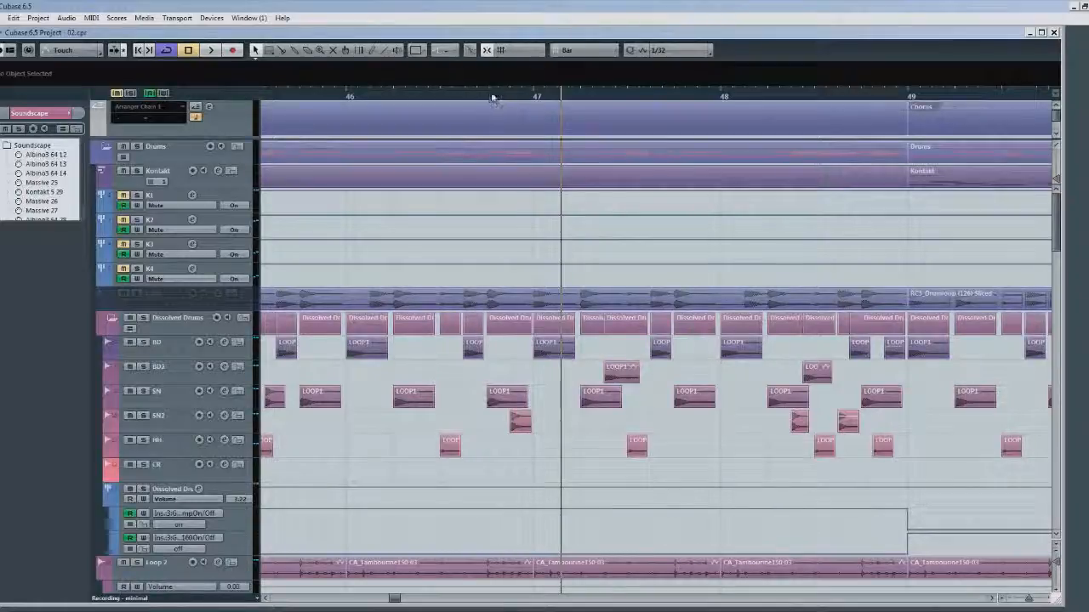
left_click_drag(492, 99, 349, 94)
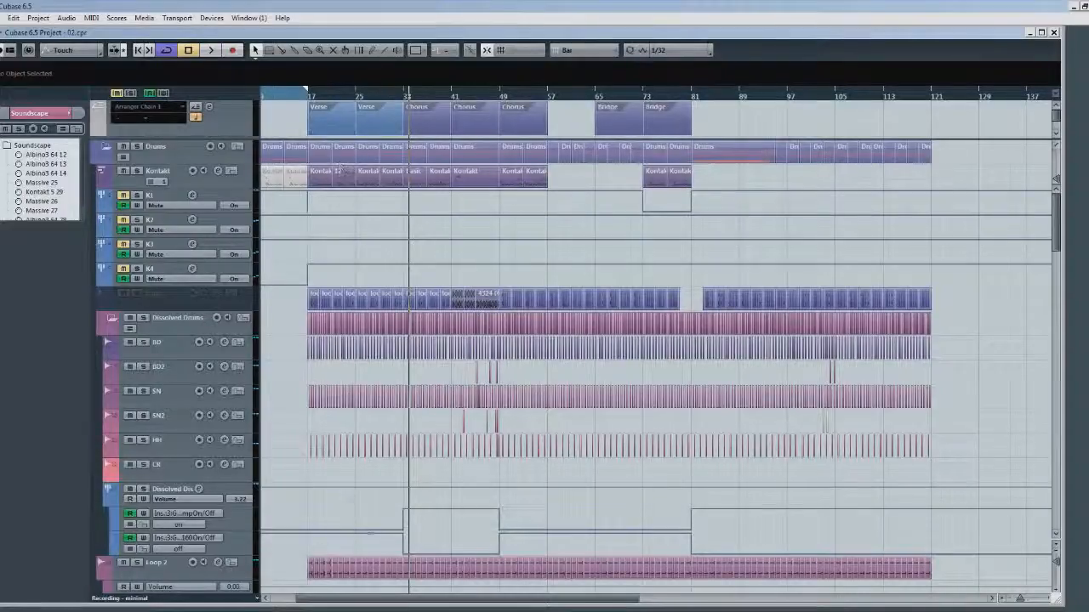
left_click_drag(310, 606, 284, 600)
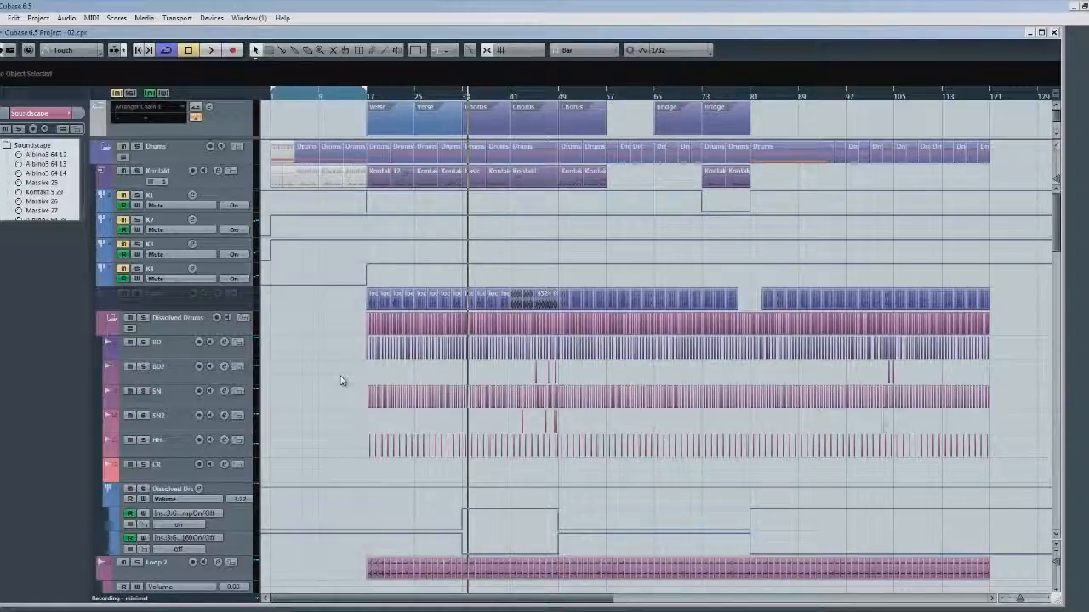
scroll(340, 380, "down", 3)
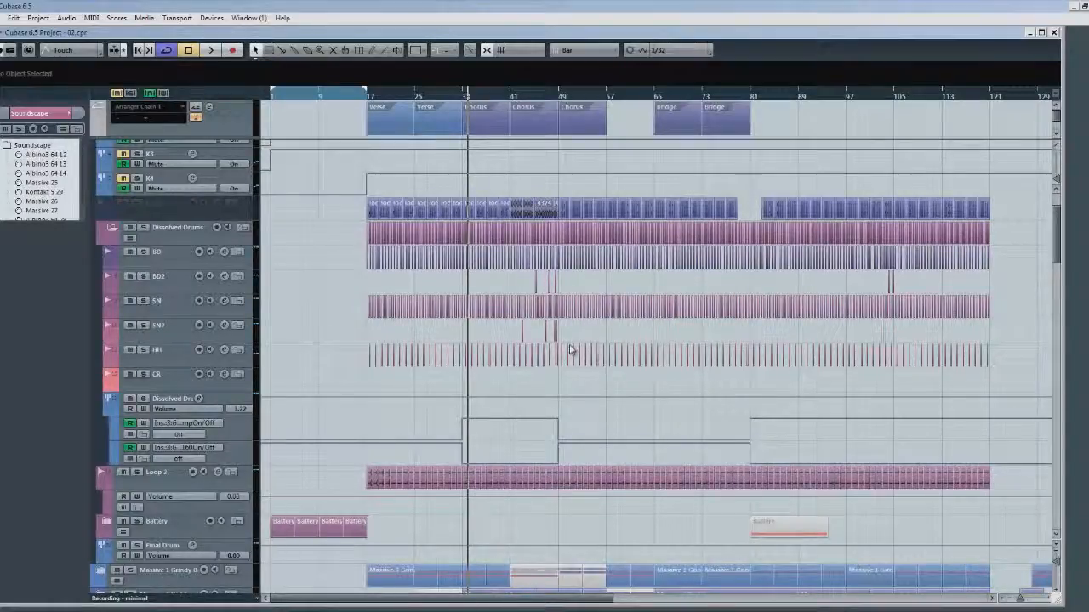
Solo the Dissolved Drums folder and play it from bar 45 to hear the drum fill in the second chorus.
left_click(512, 98)
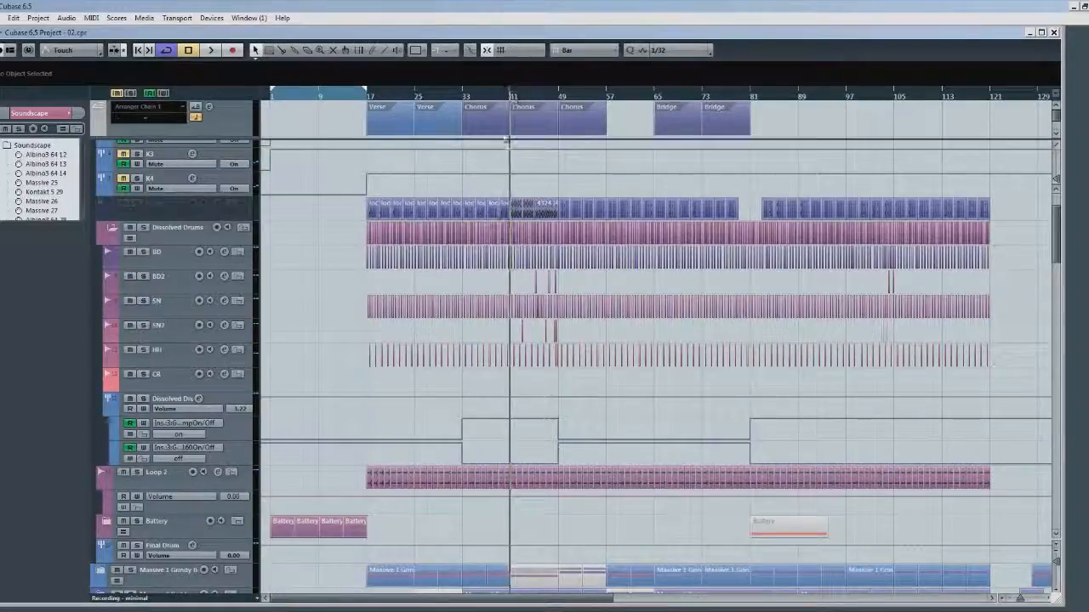
left_click(143, 227)
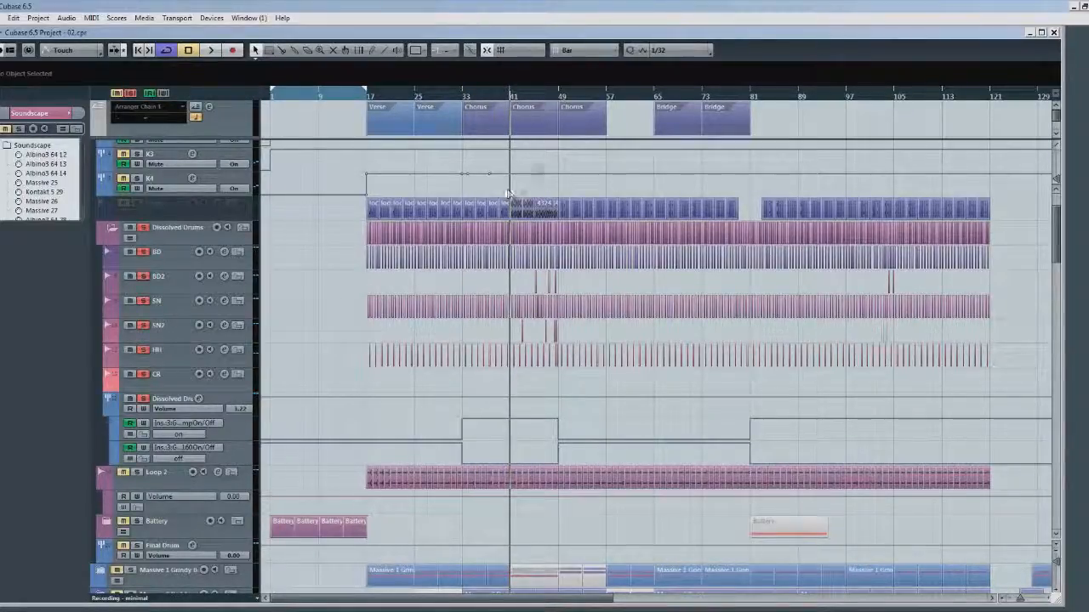
left_click(534, 100)
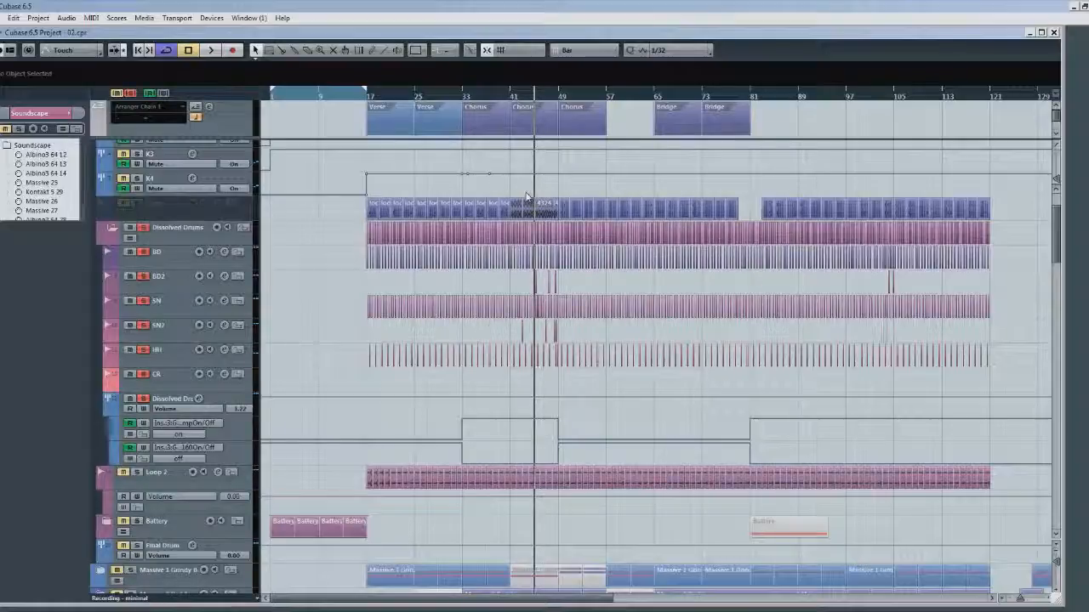
key("space")
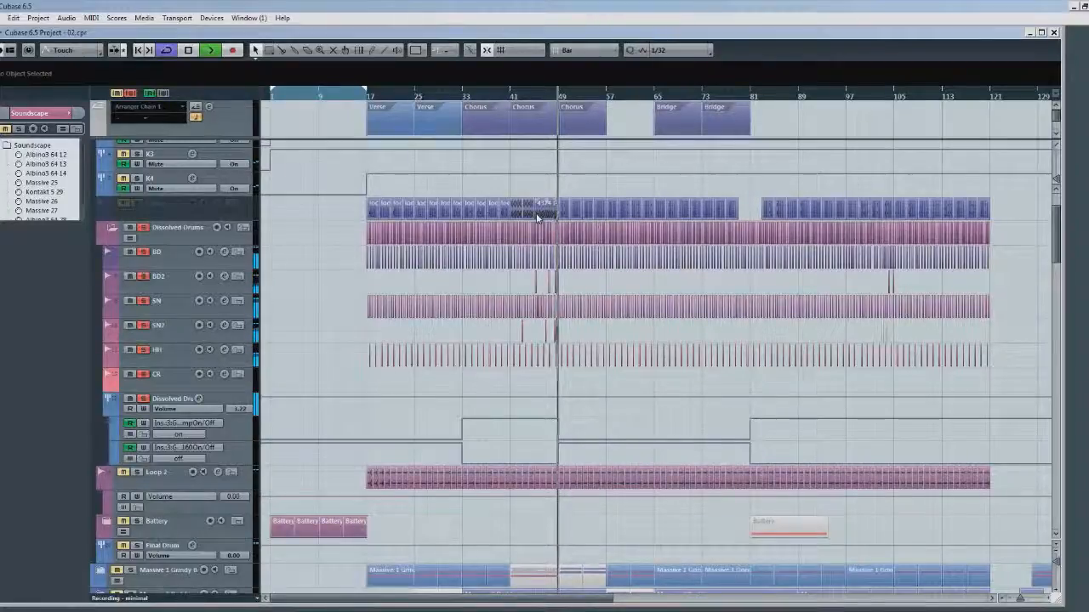
key("space")
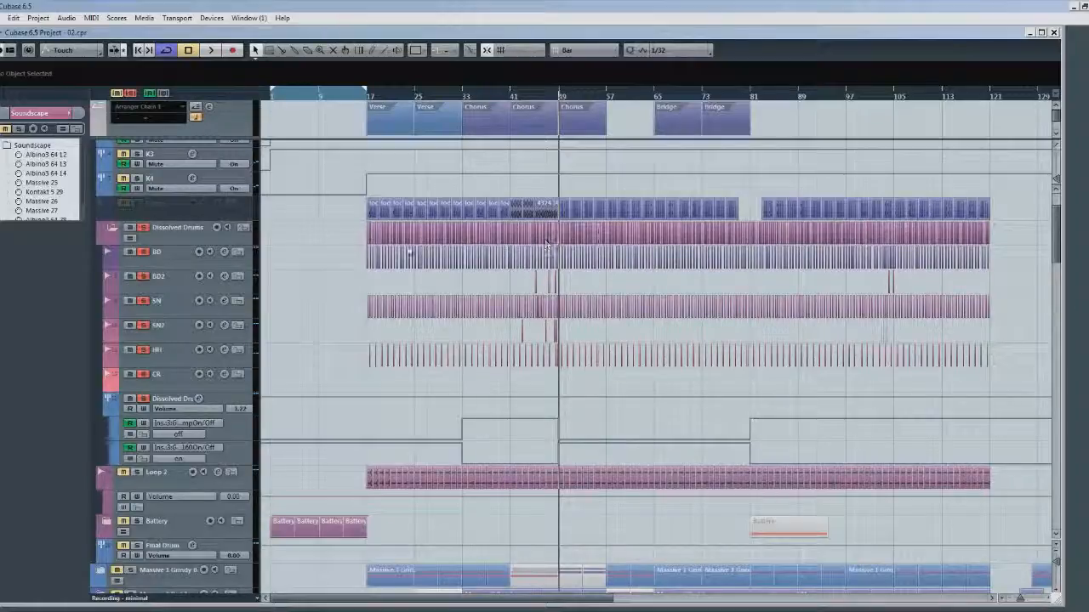
Clear the solo and play the full mix from bar 1 with the Stereo Out level set to -10.35 dB.
scroll(348, 246, "down", 5)
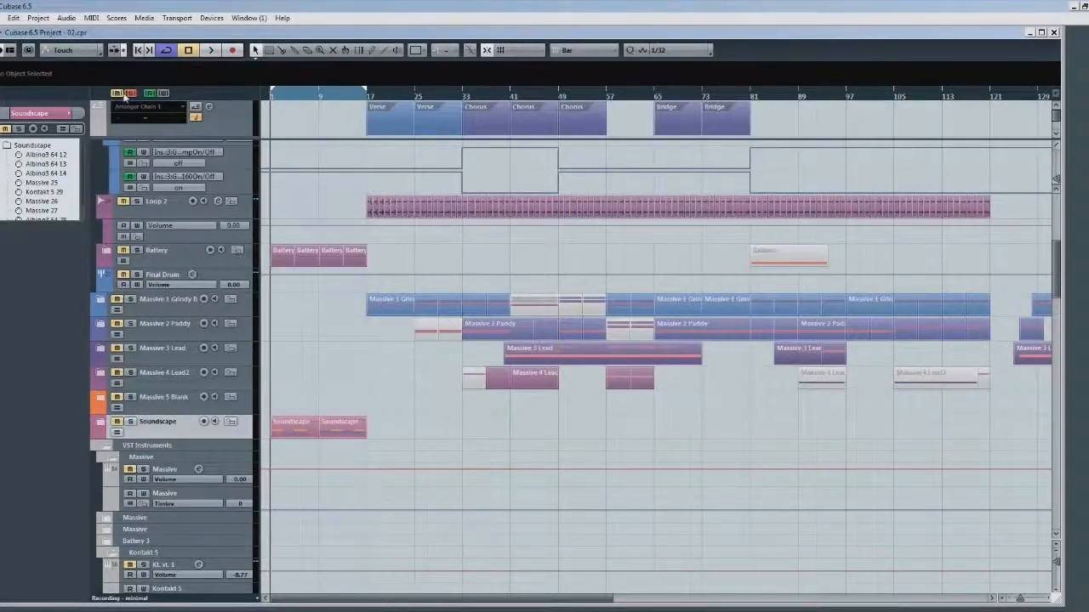
key("space")
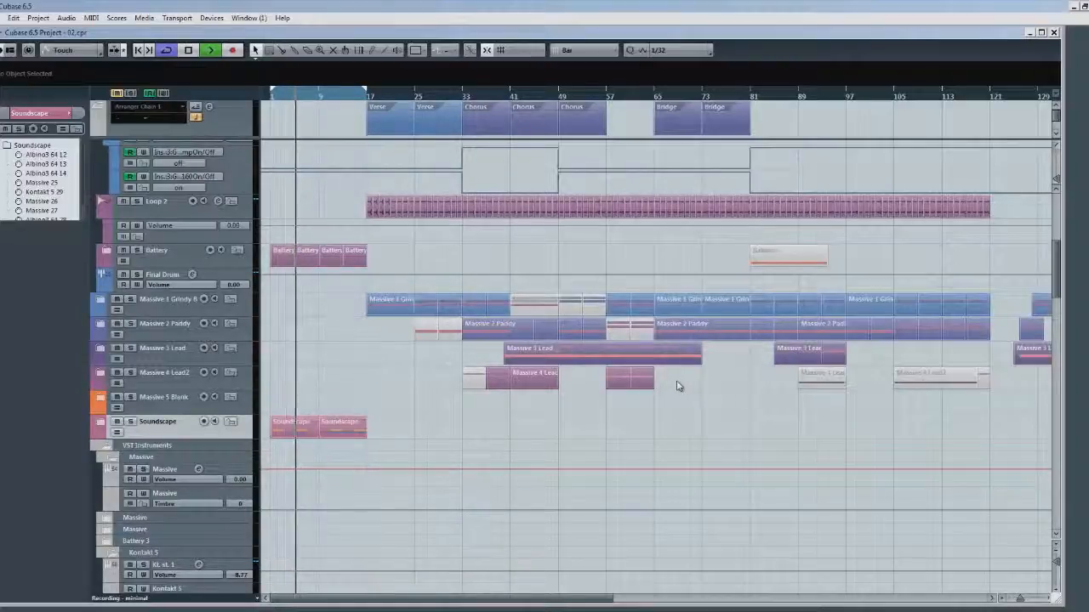
key("F3")
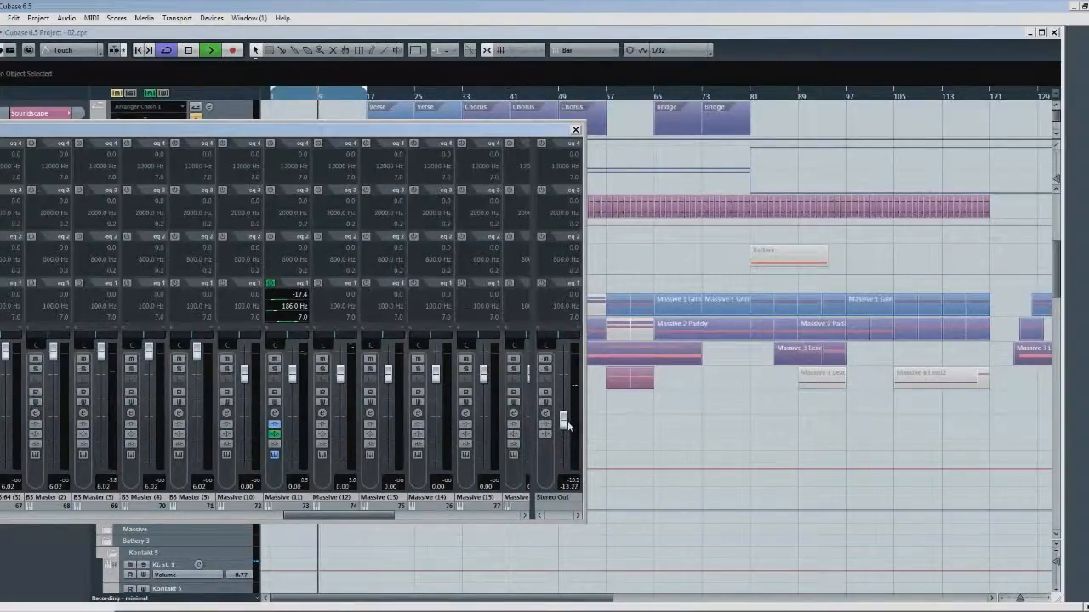
left_click_drag(570, 425, 570, 420)
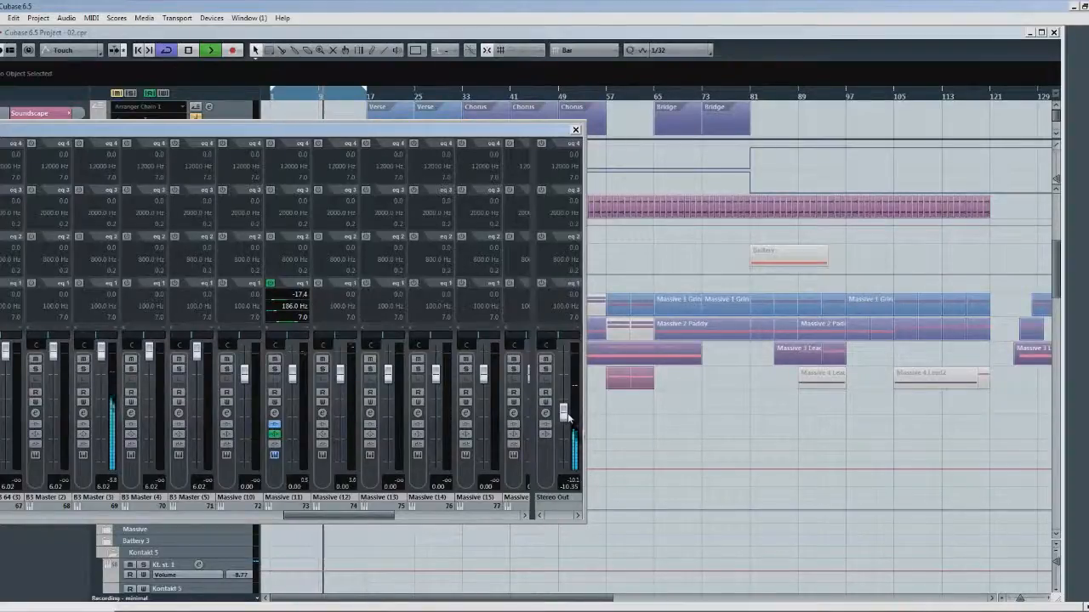
left_click(576, 131)
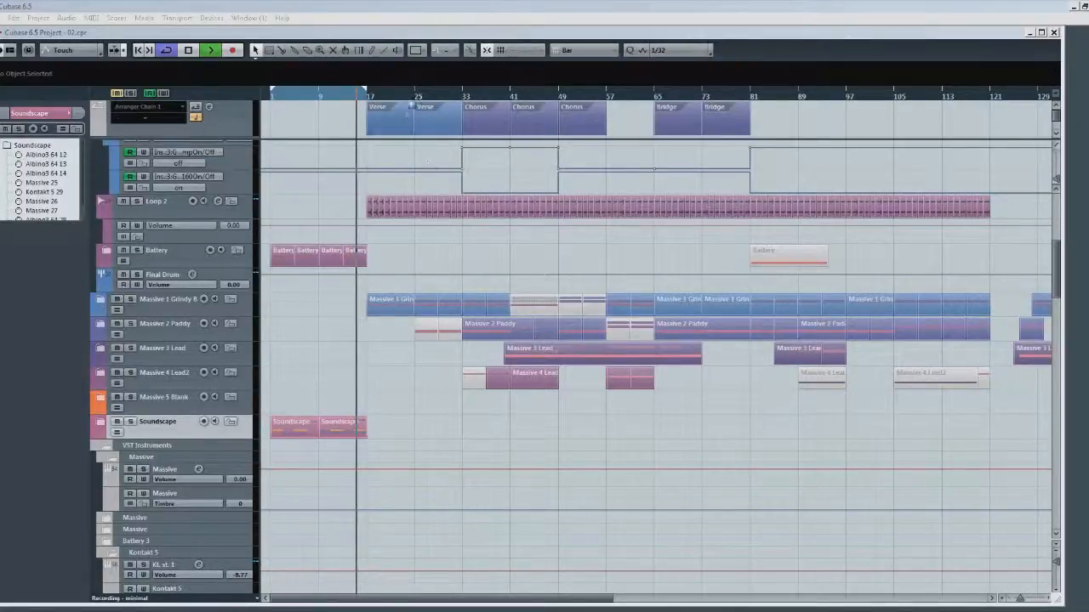
Play the second verse from bar 25 and lower the Stereo Out level to -22.81 dB.
left_click(417, 96)
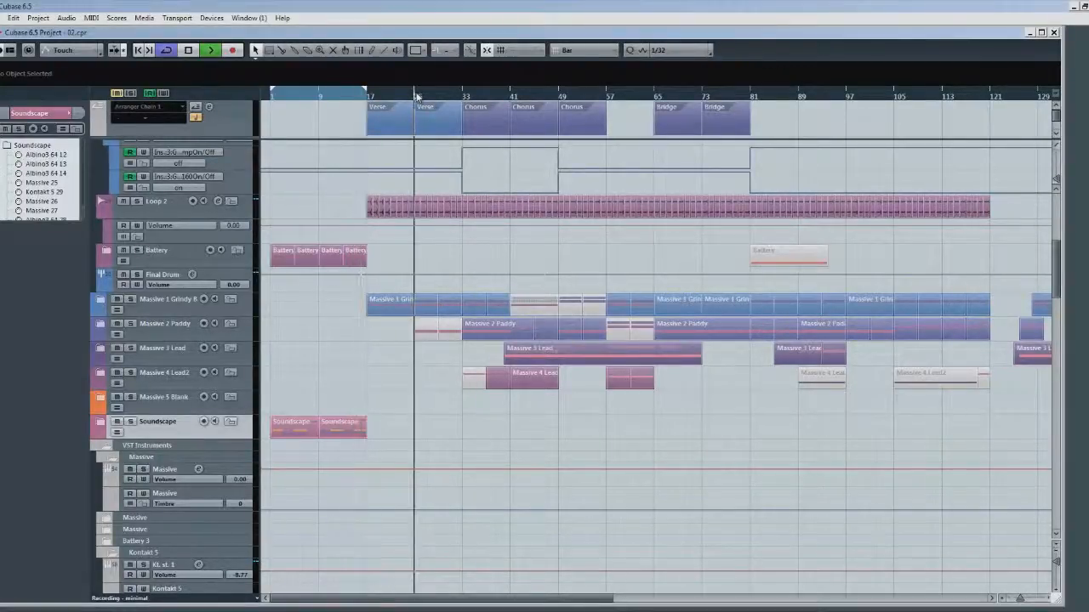
key("space")
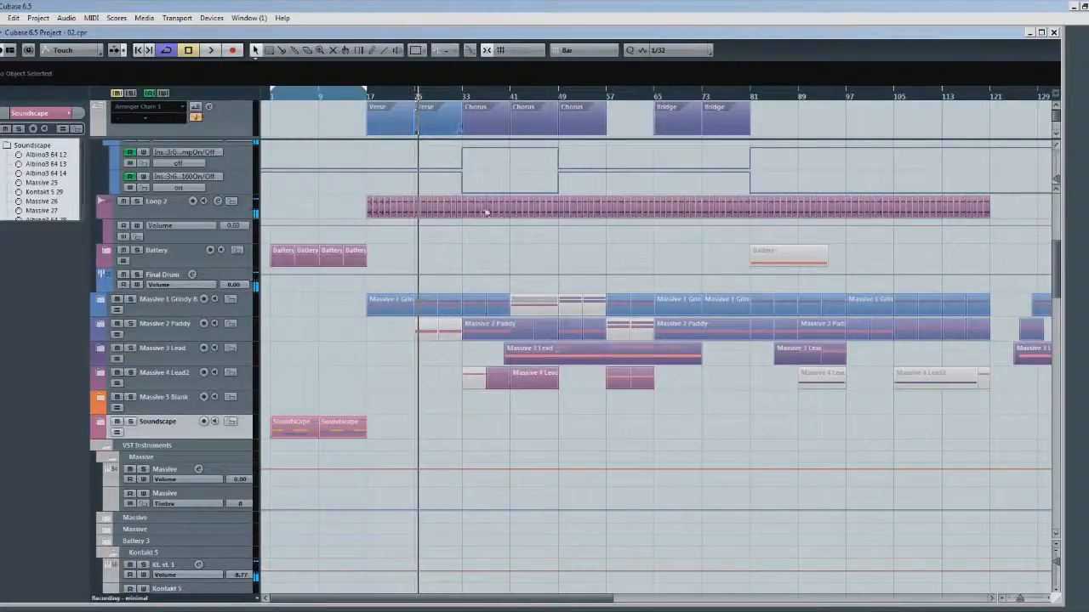
key("F3")
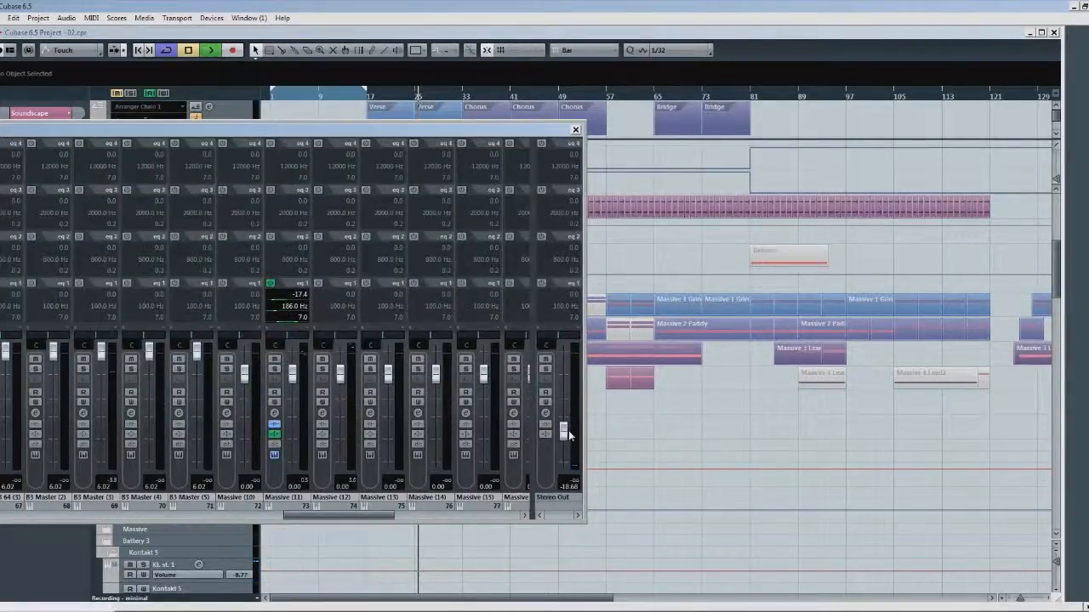
key("space")
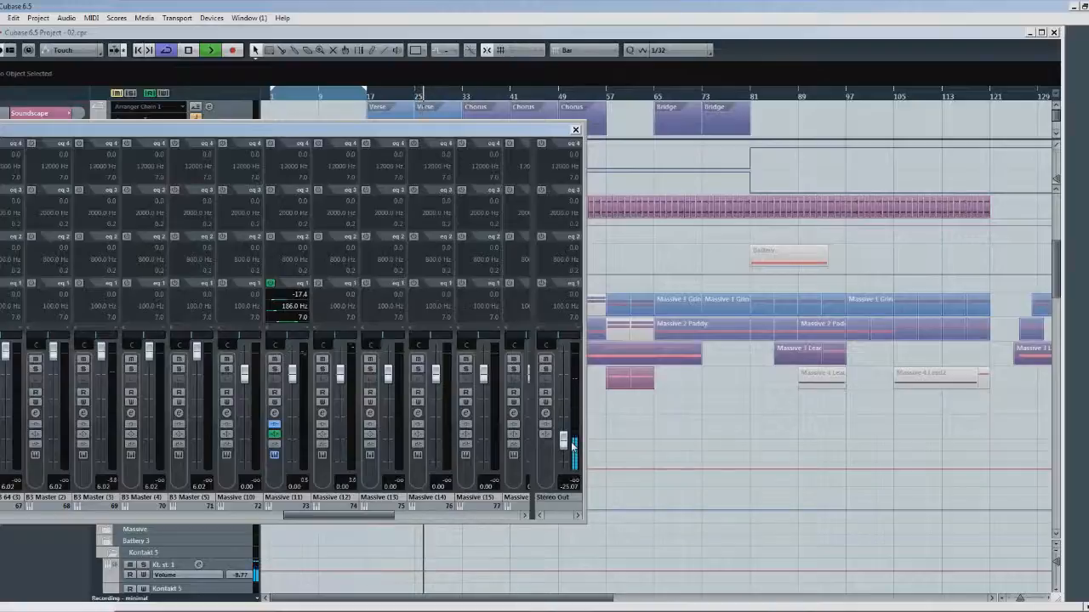
left_click(572, 442)
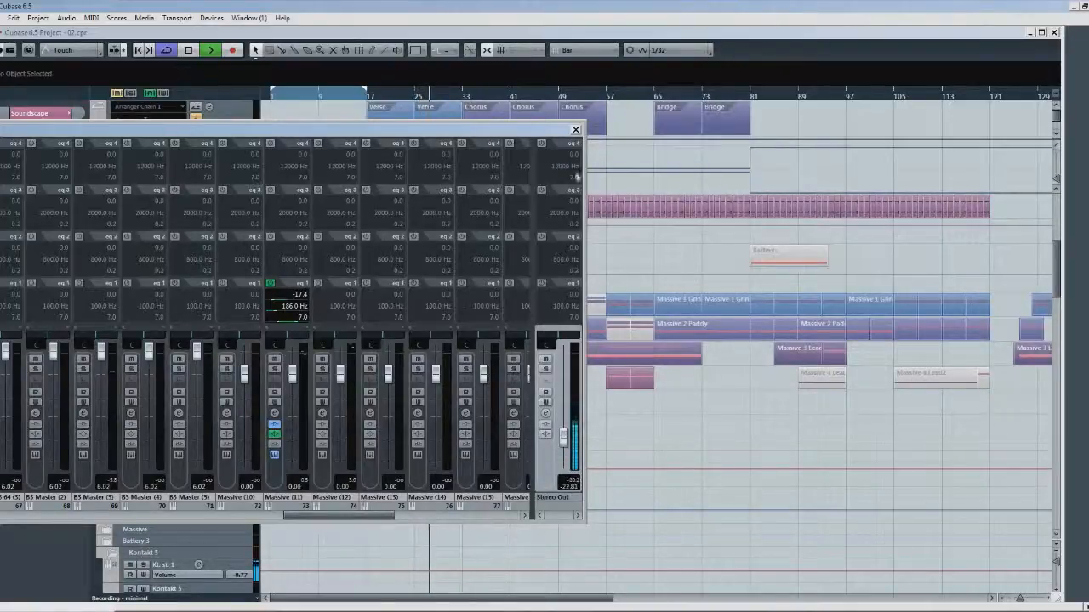
left_click(575, 130)
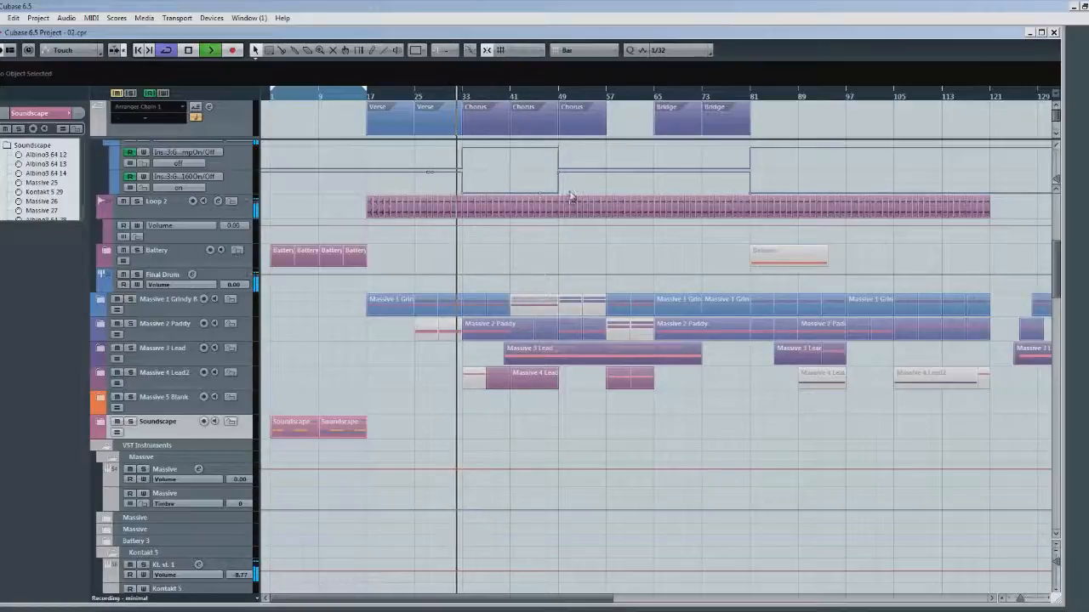
Expand the Massive 4 Lead2 folder and audition its Massive 20 part in the chorus from about bar 38.
left_click(511, 96)
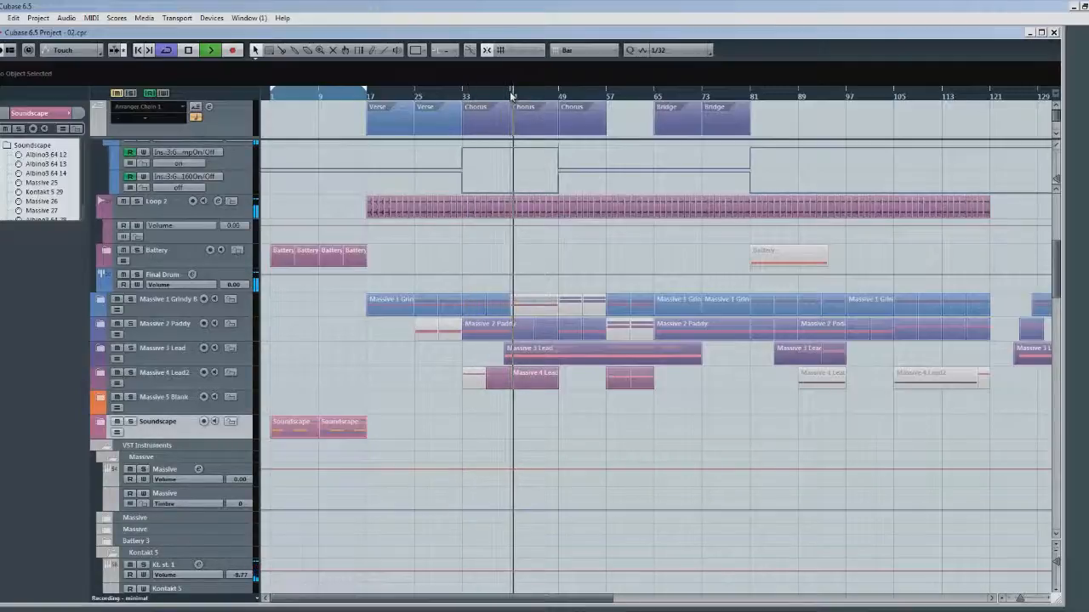
key("space")
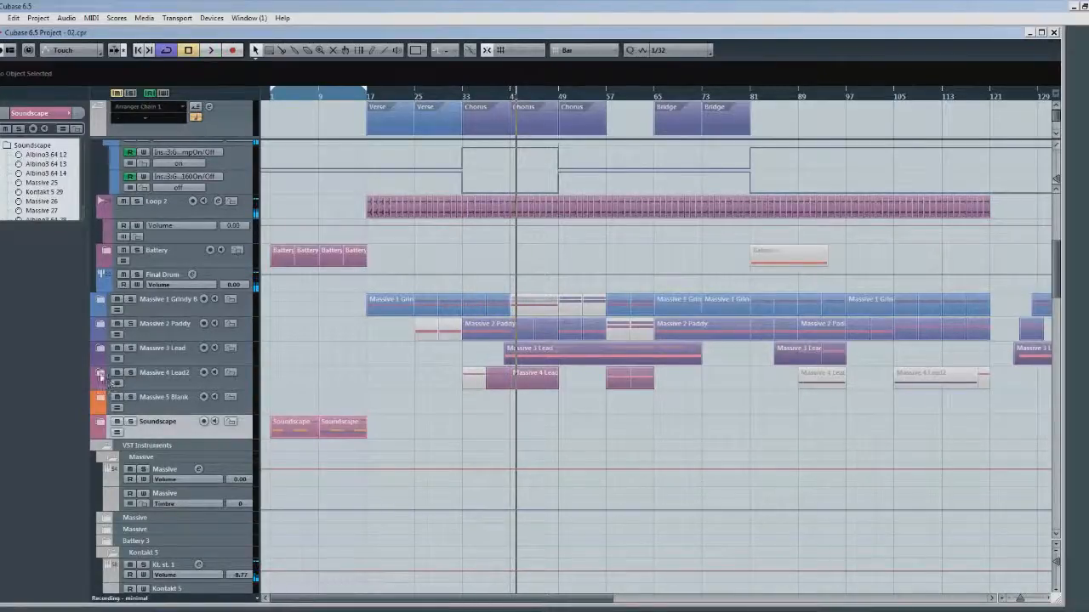
left_click(100, 374)
left_click(490, 99)
key("space")
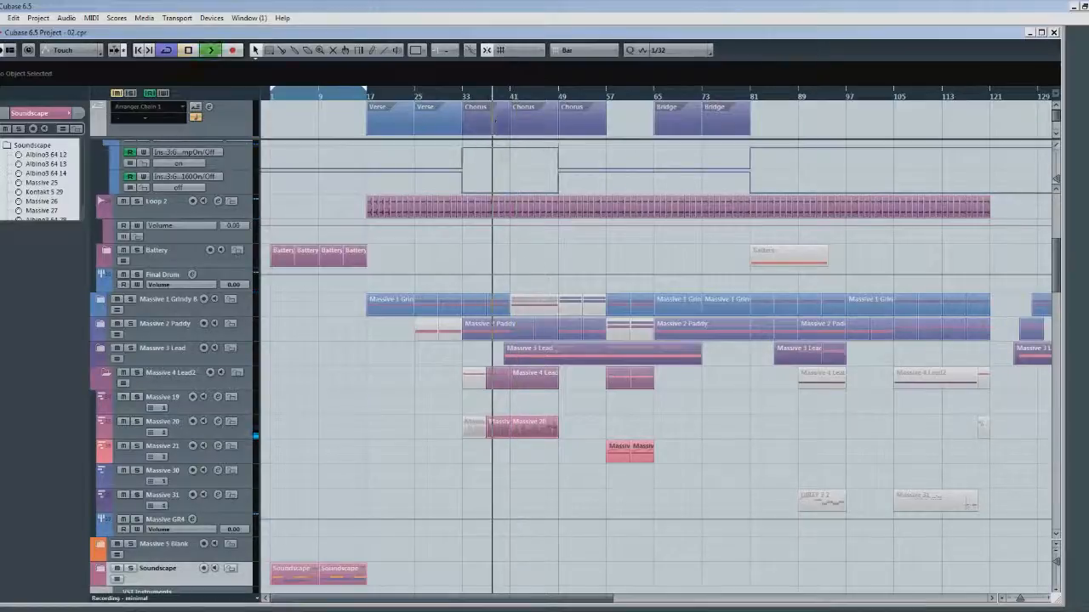
left_click(137, 421)
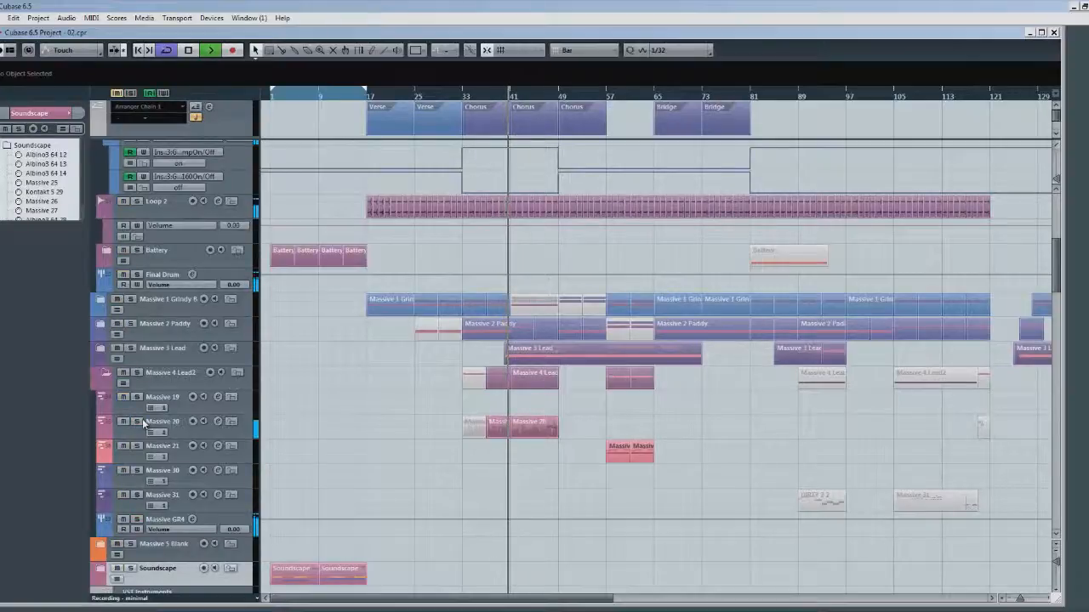
key("space")
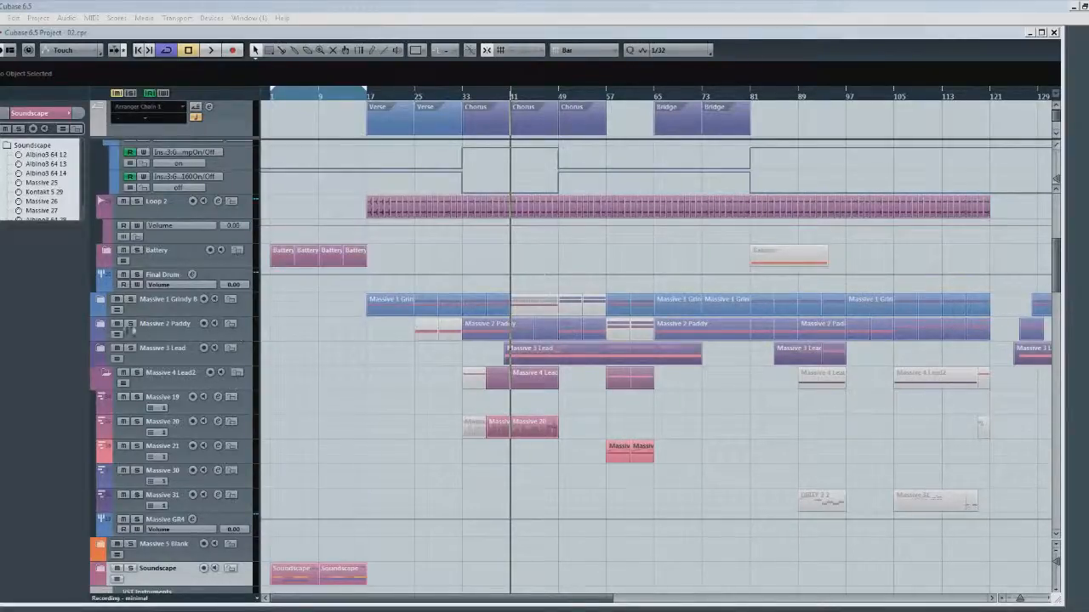
Expand the Massive 3 Lead folder and look over its parts and the neighbouring Massive tracks.
left_click(100, 348)
left_click(100, 348)
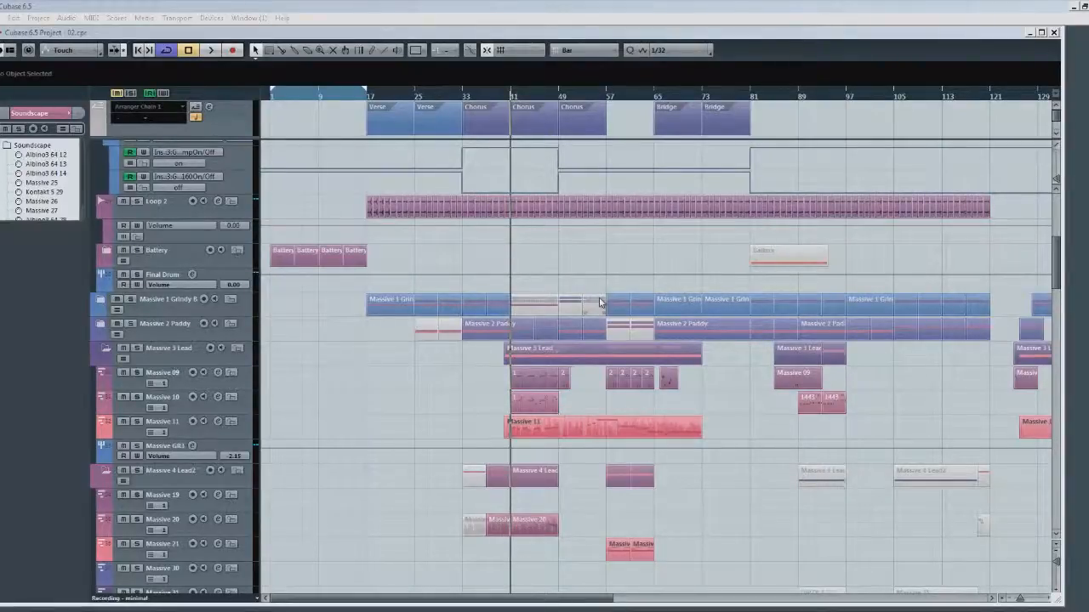
left_click_drag(604, 300, 600, 326)
left_click(414, 389)
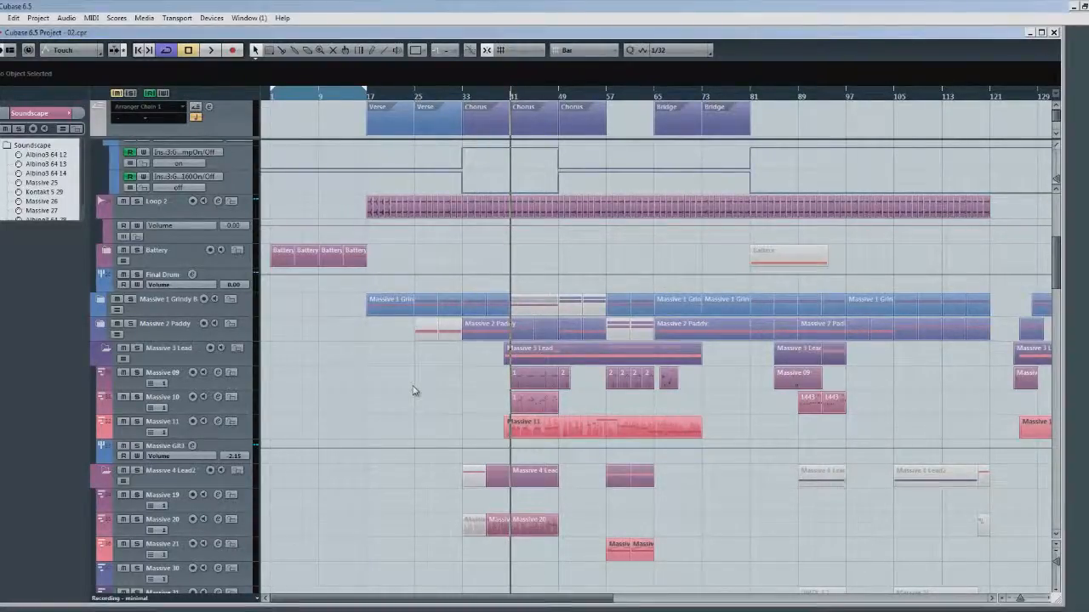
scroll(412, 390, "down", 5)
scroll(412, 390, "up", 4)
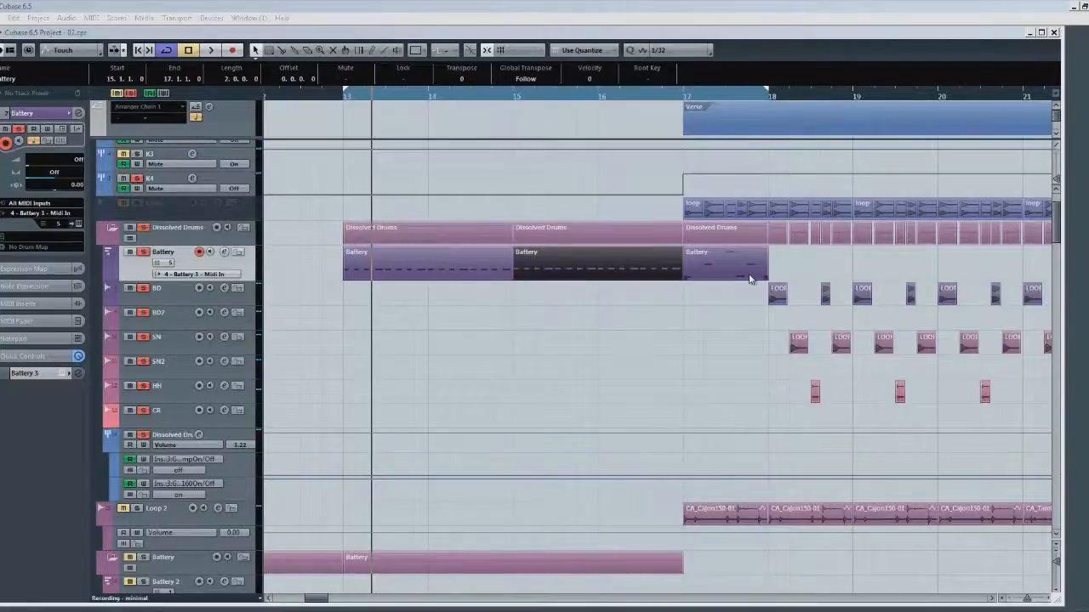
Extend the loop range's end to bar 19 and play the soloed drums from bar 17.
left_click(686, 96)
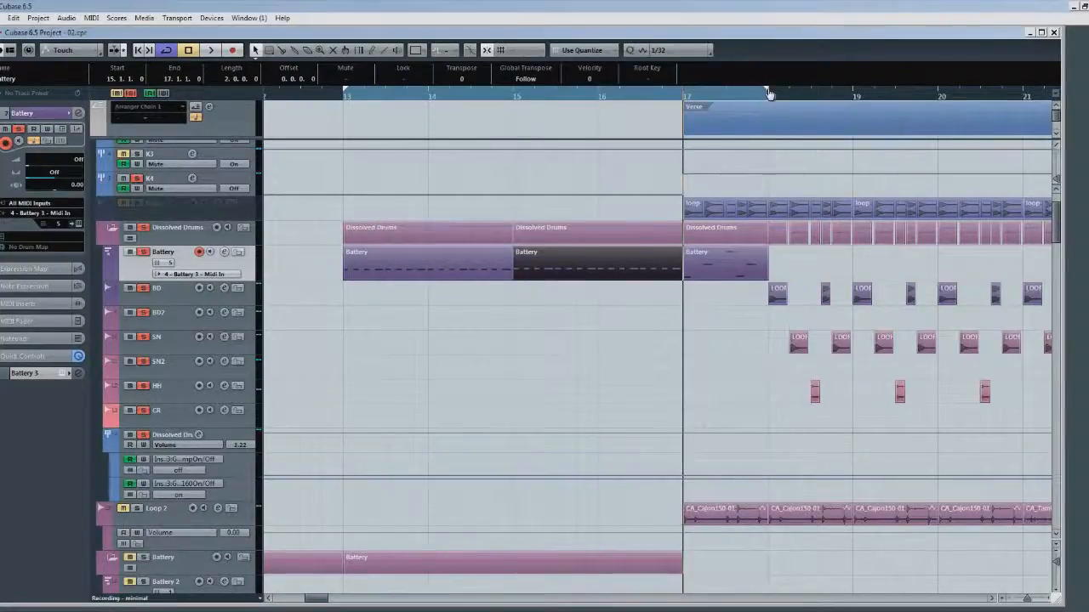
left_click_drag(770, 97, 850, 97)
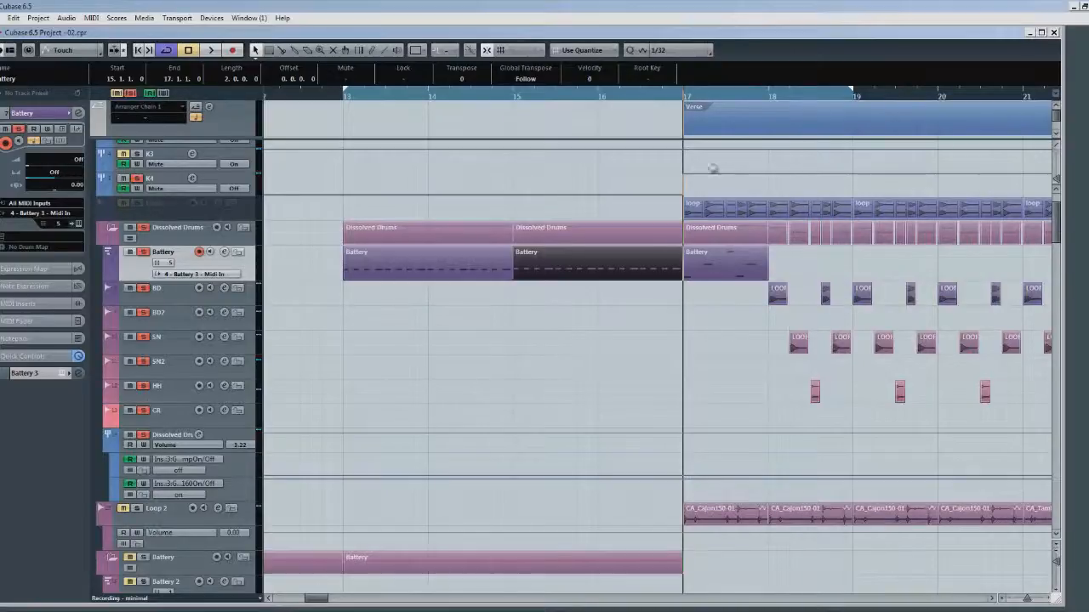
key("space")
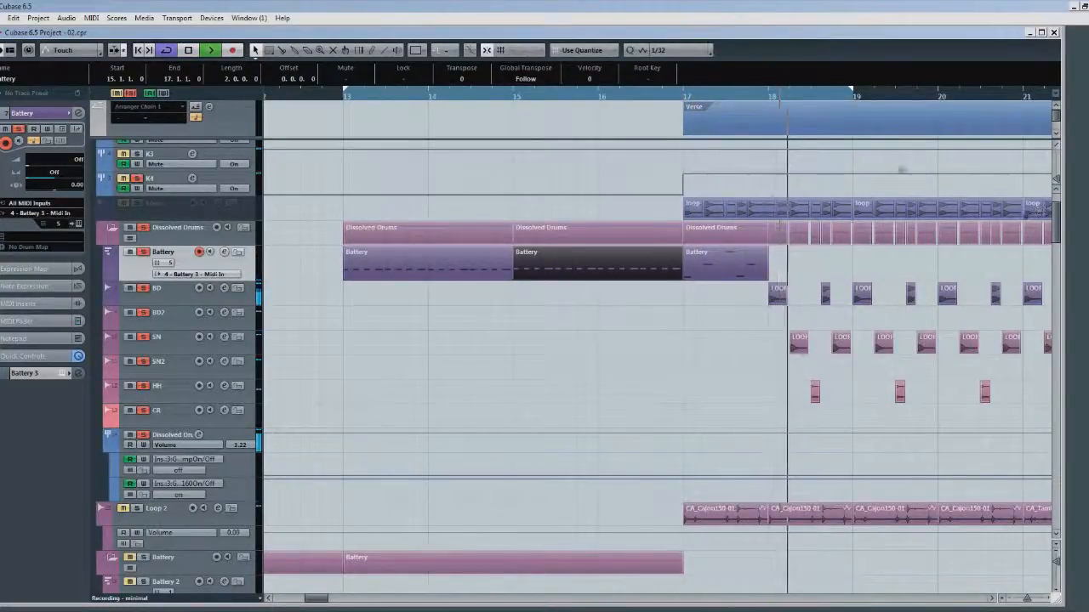
key("space")
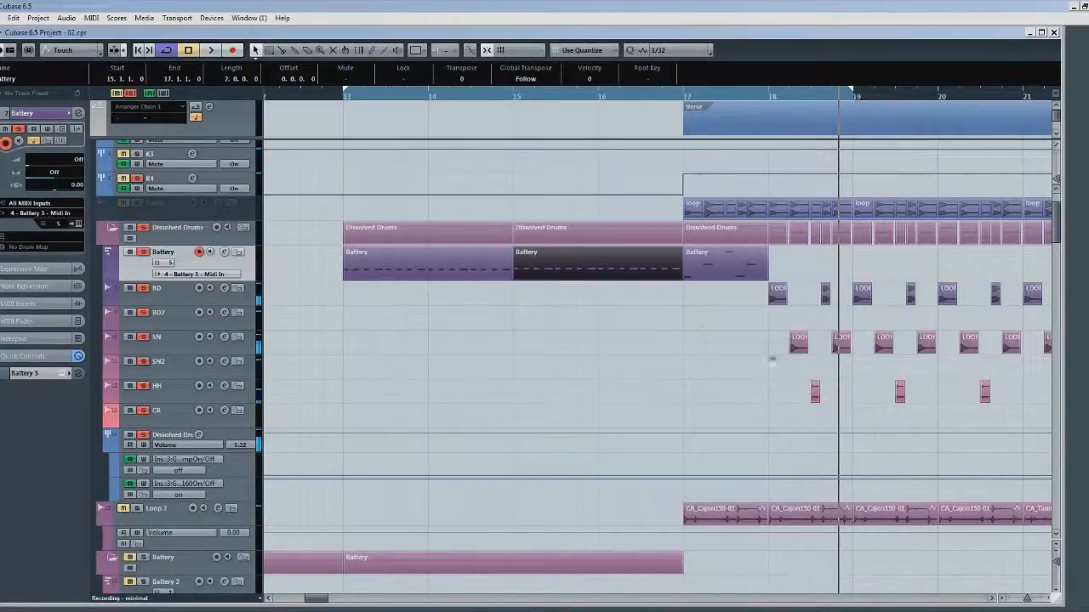
Open Battery 3 for the Battery part at bar 17 and audition the bass drum cells in row A.
left_click(725, 269)
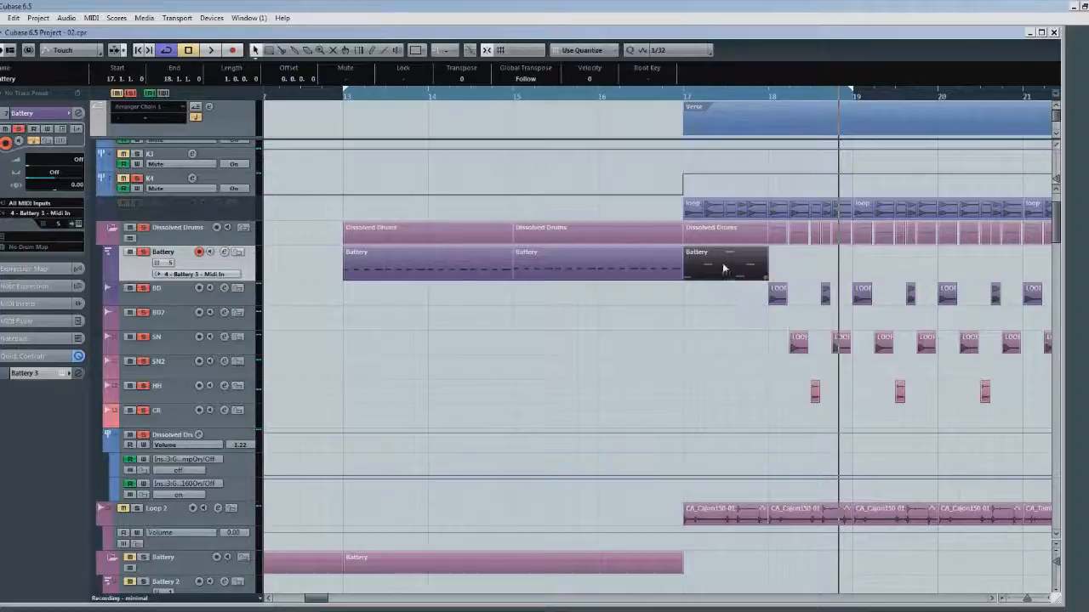
left_click(77, 223)
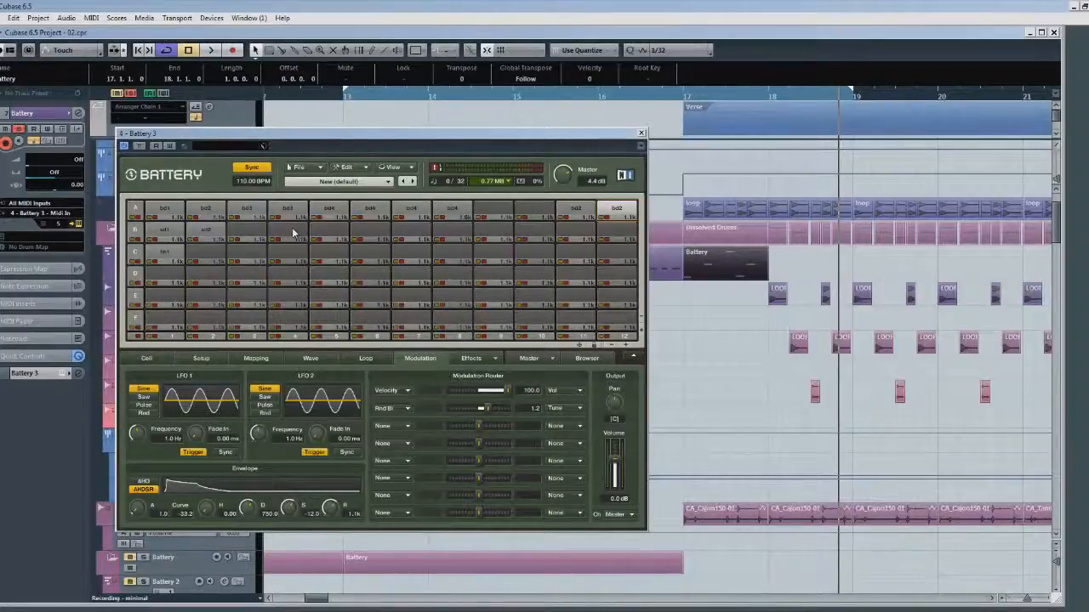
left_click(164, 213)
left_click(247, 212)
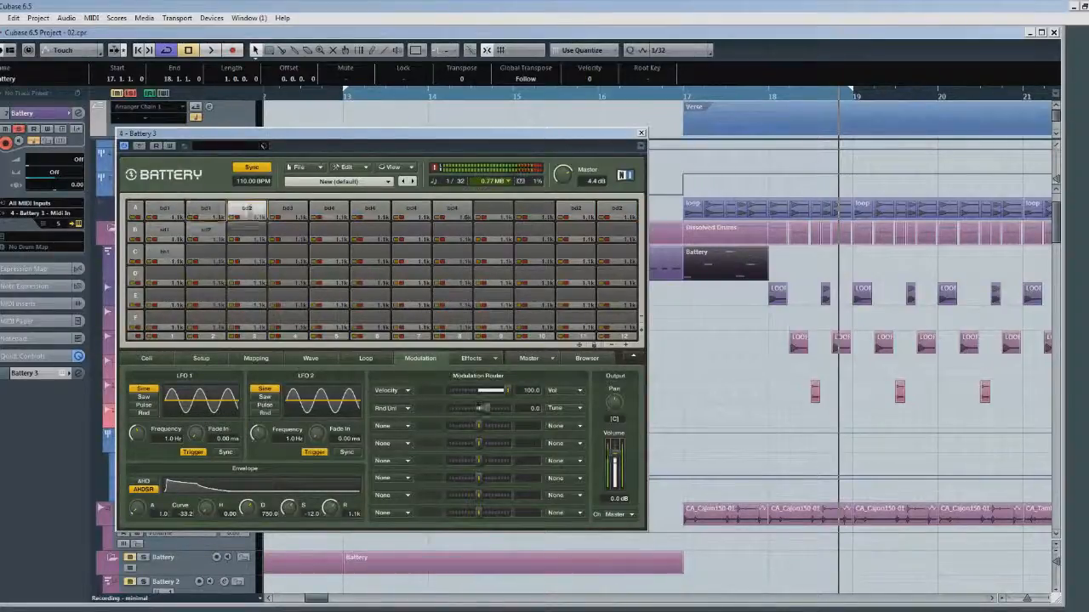
left_click(287, 210)
left_click(329, 210)
left_click(370, 210)
left_click(412, 208)
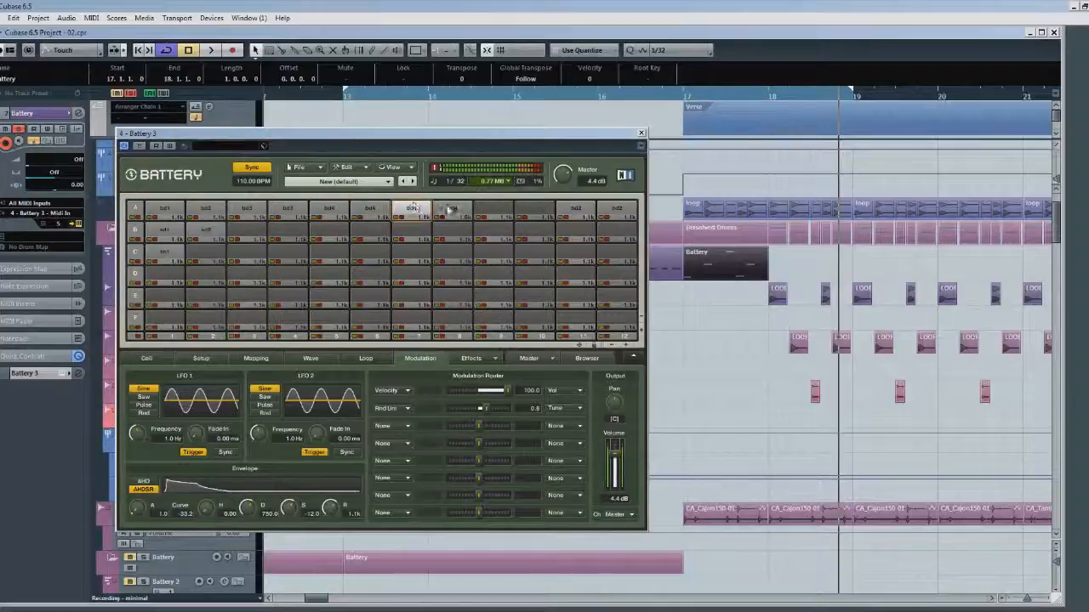
left_click(452, 210)
Show the Cell settings and compare the tuning and waveforms of the bd3 and bd4 cells in row A.
left_click(151, 360)
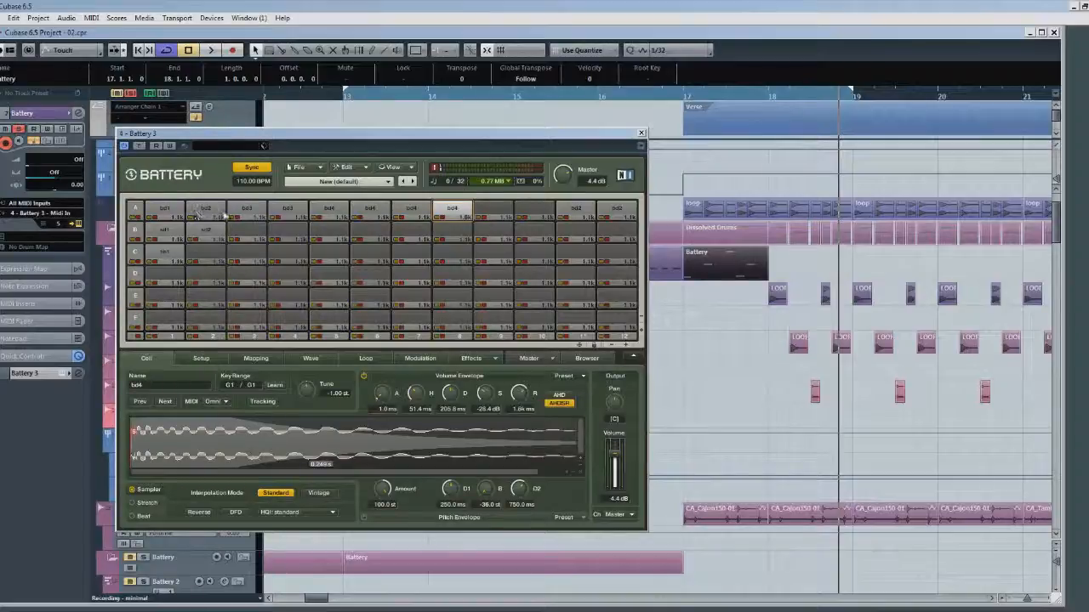
left_click(262, 210)
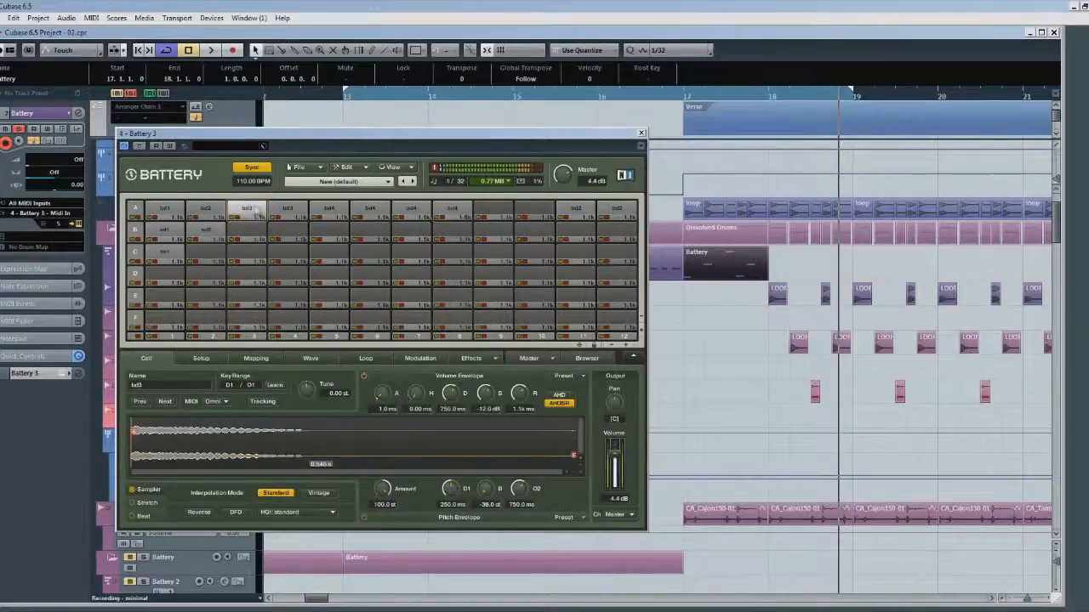
left_click(289, 213)
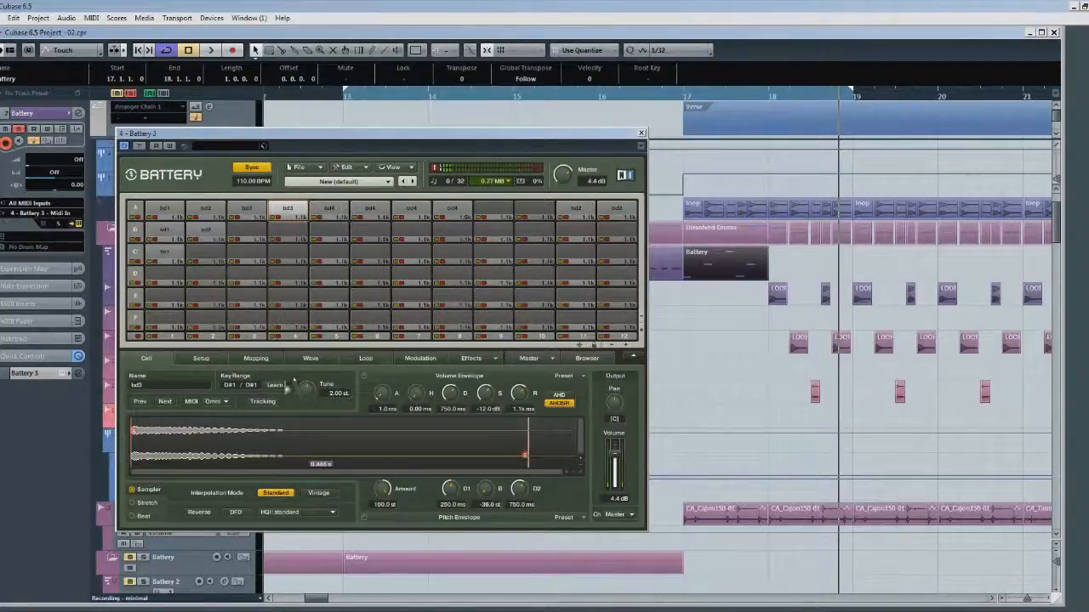
left_click(329, 213)
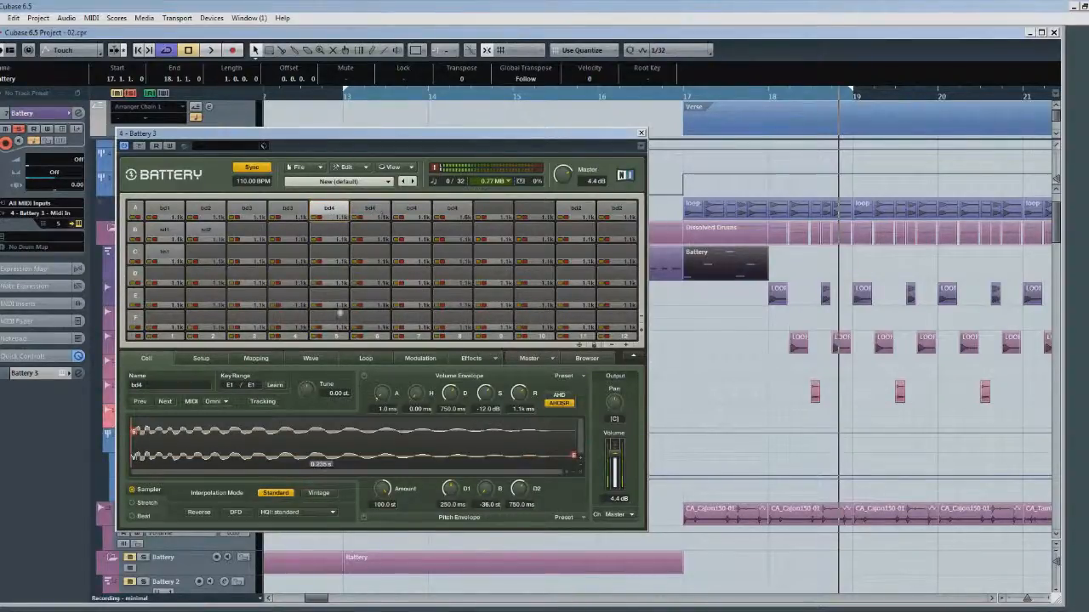
left_click(374, 211)
left_click(427, 208)
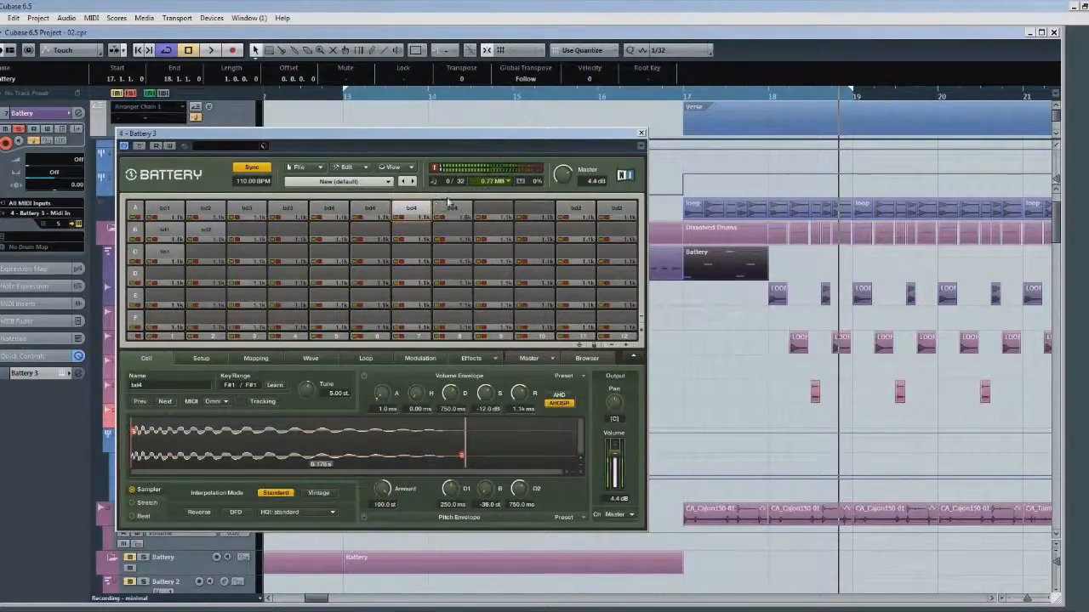
left_click(451, 210)
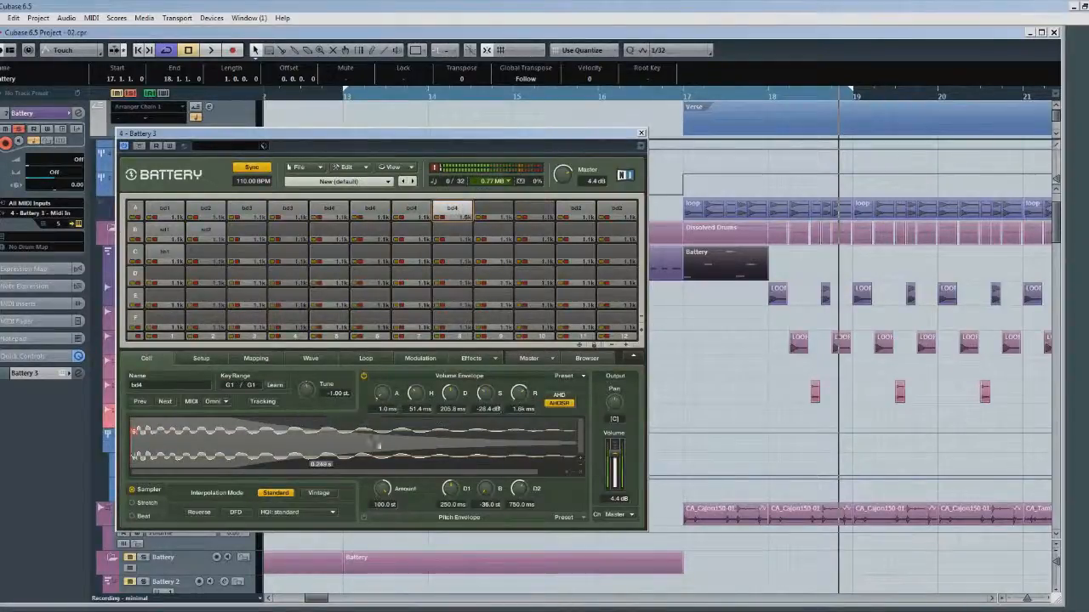
Compare the sound of the bd4 cell in A8 with its volume envelope off and on, and close Battery.
left_click(453, 210)
left_click(363, 375)
left_click(453, 210)
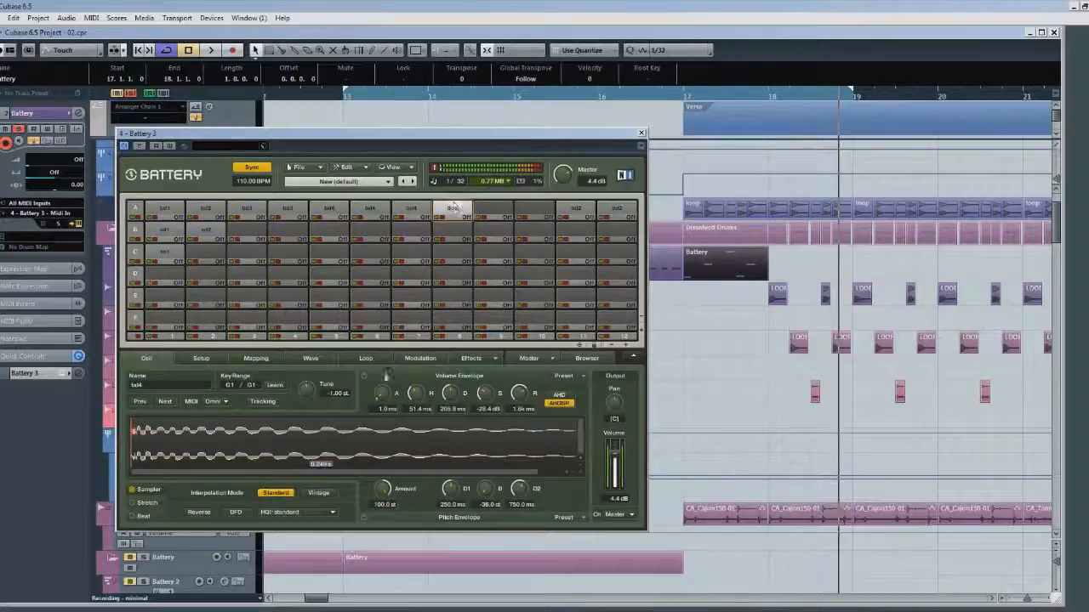
left_click(363, 375)
left_click(454, 210)
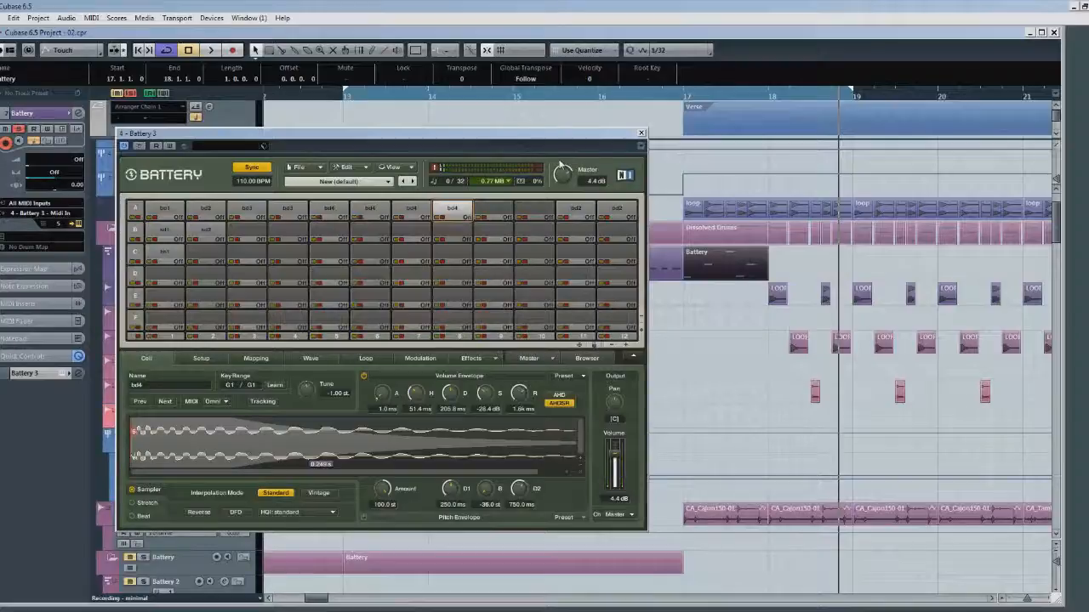
left_click(641, 133)
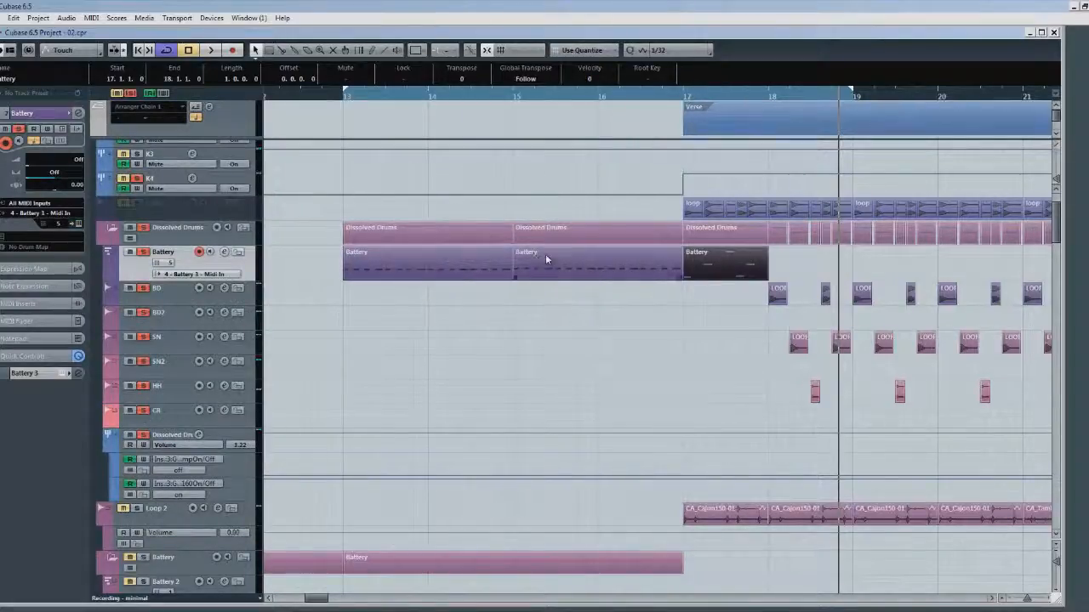
Reopen Battery 3 and audition the two bd2 cells in A11 and A12 alternately.
left_click(76, 223)
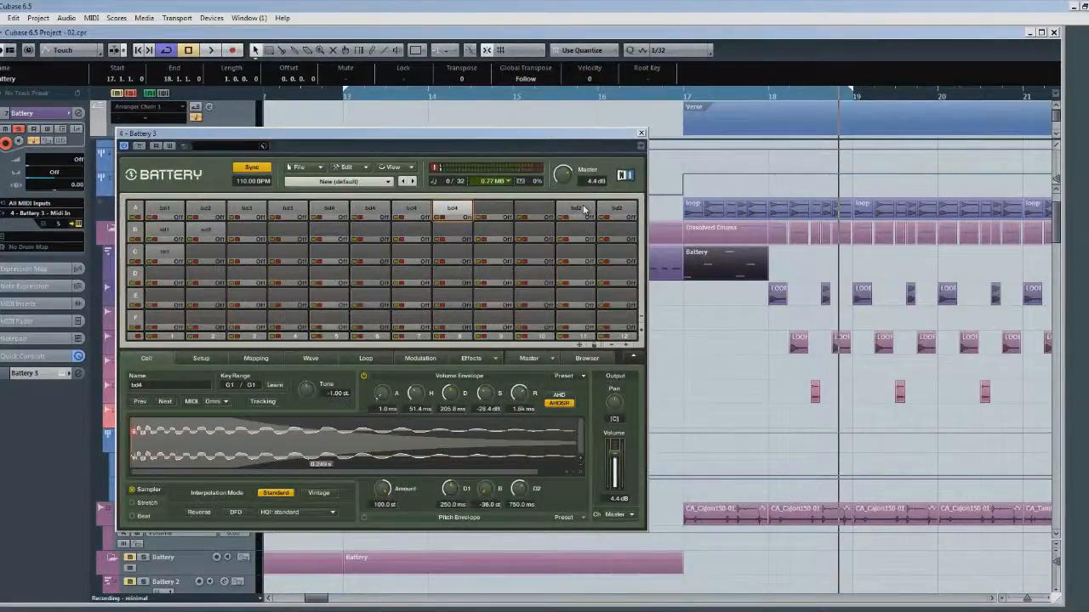
left_click(577, 210)
left_click(633, 209)
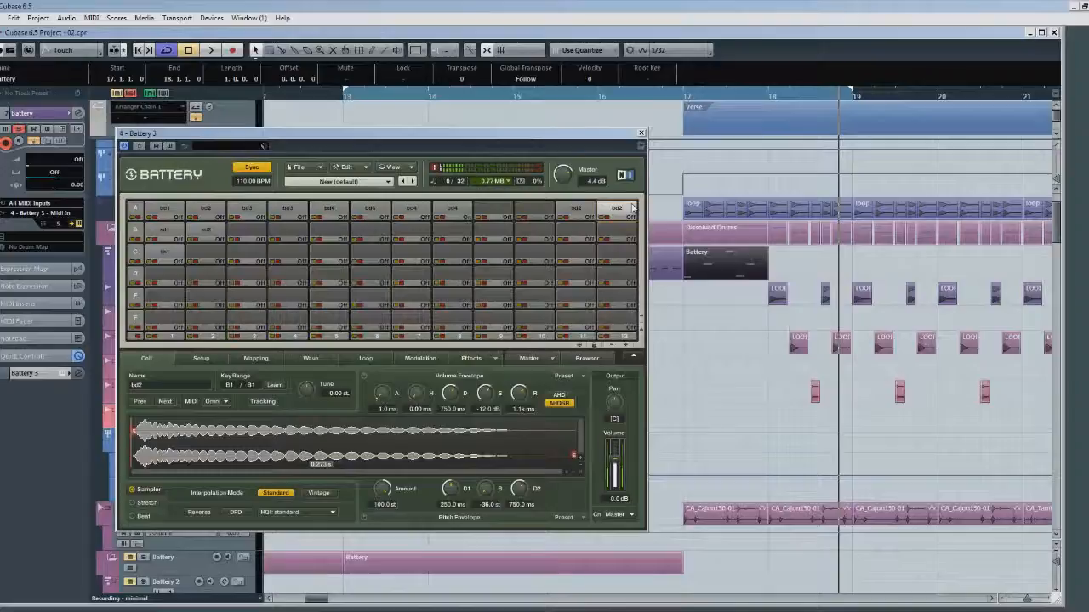
left_click(577, 211)
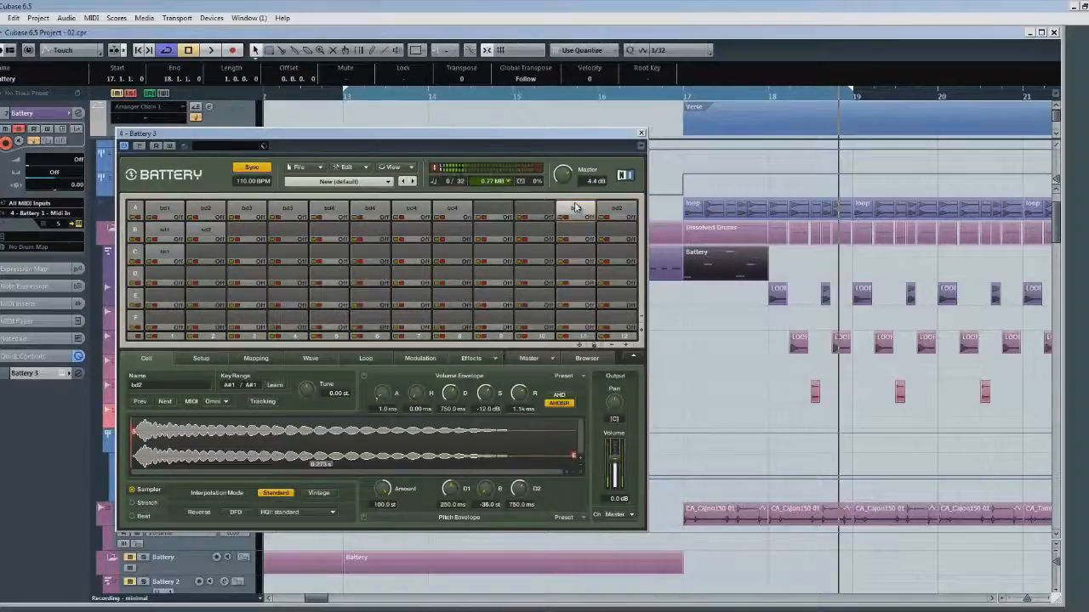
left_click(619, 210)
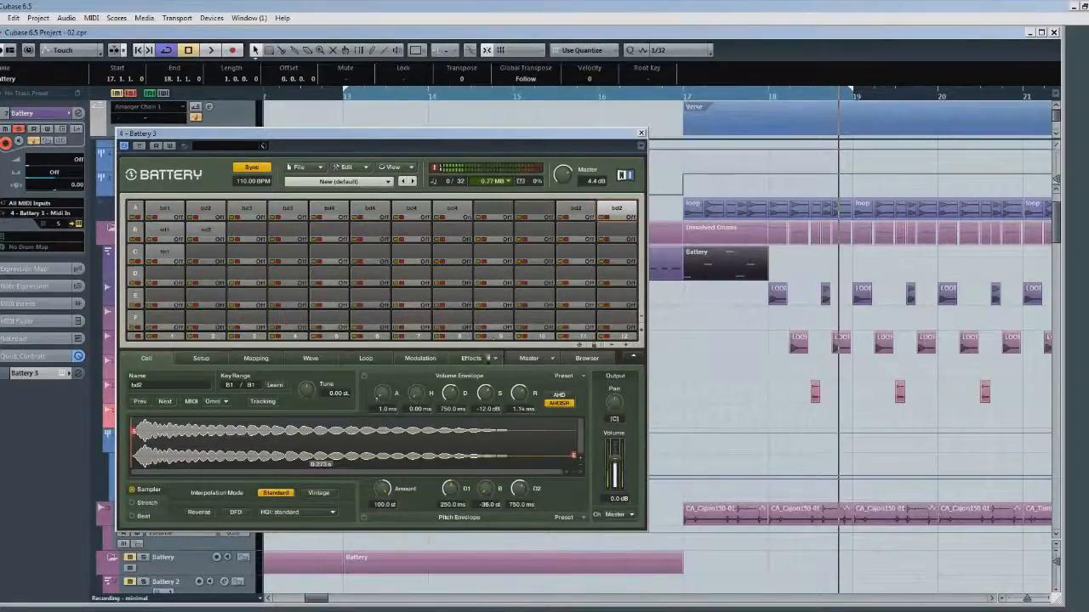
Examine the A12 bd2 cell's modulation sources, keep Random Bipolar as its Tune source, and close Battery.
left_click(420, 358)
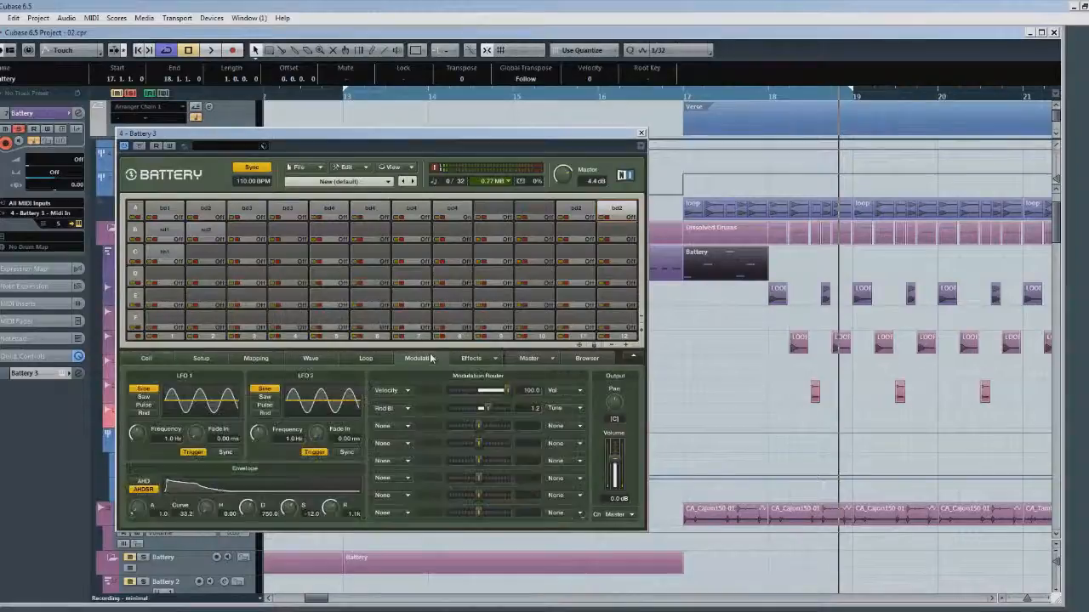
left_click(392, 410)
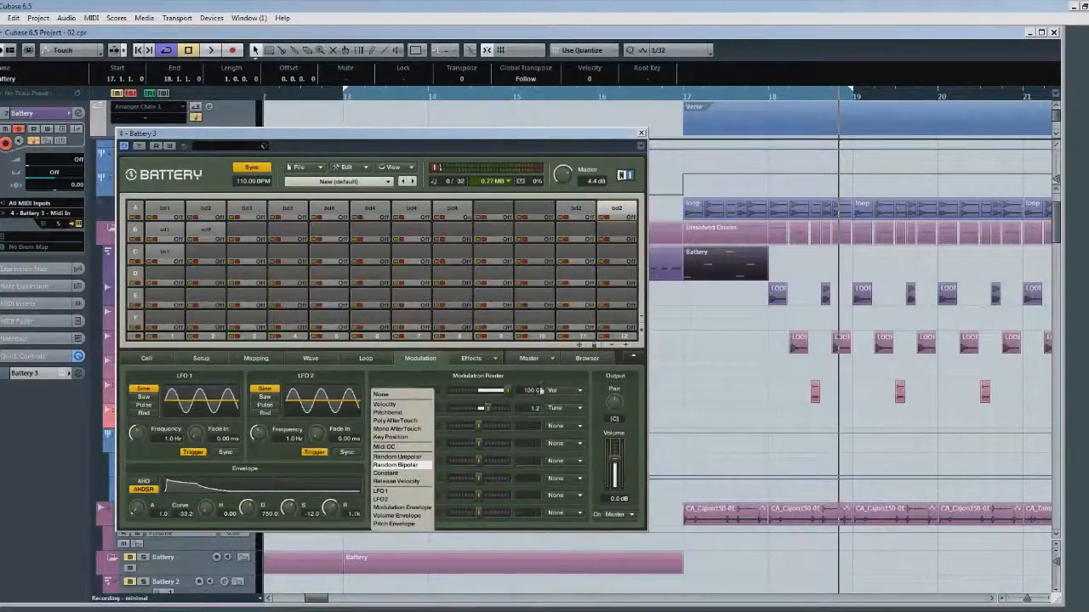
left_click(416, 468)
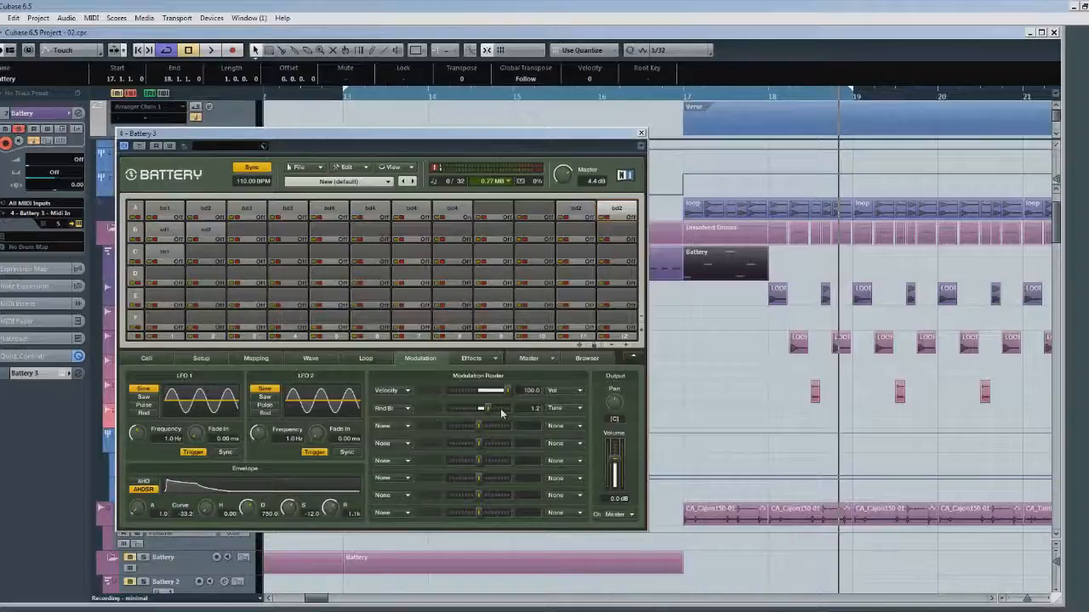
left_click(641, 134)
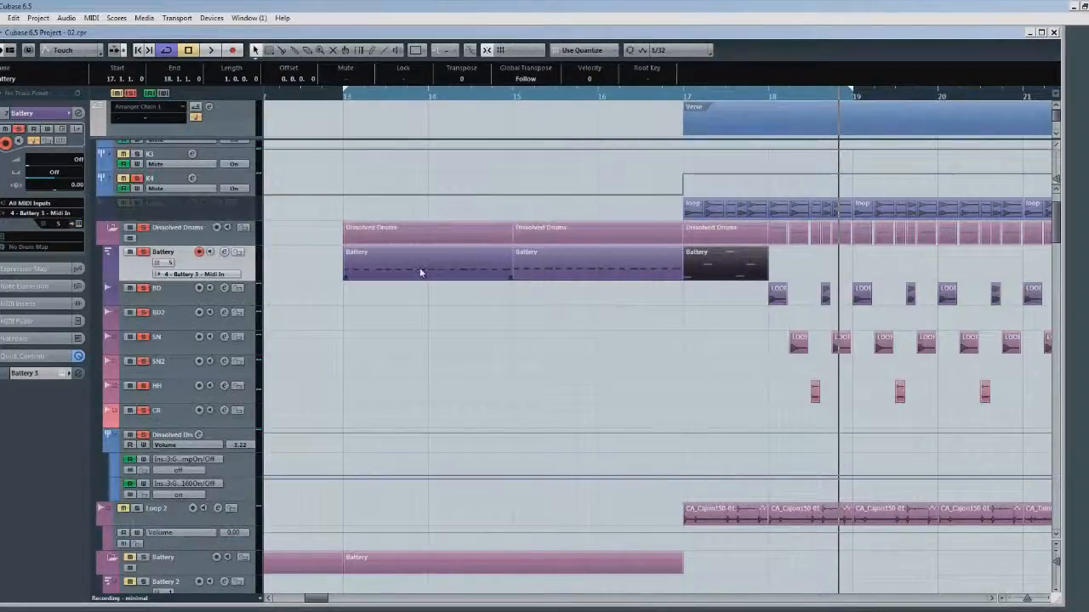
Shorten the loop range to end at bar 17 and play the two Battery parts from bar 13.
left_click(377, 268)
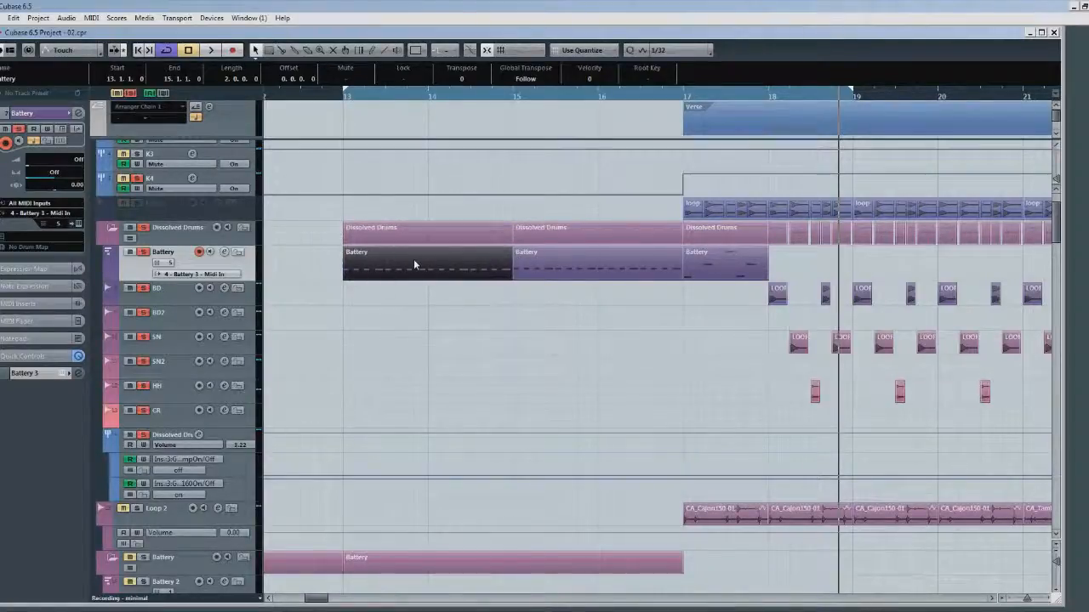
left_click(576, 259)
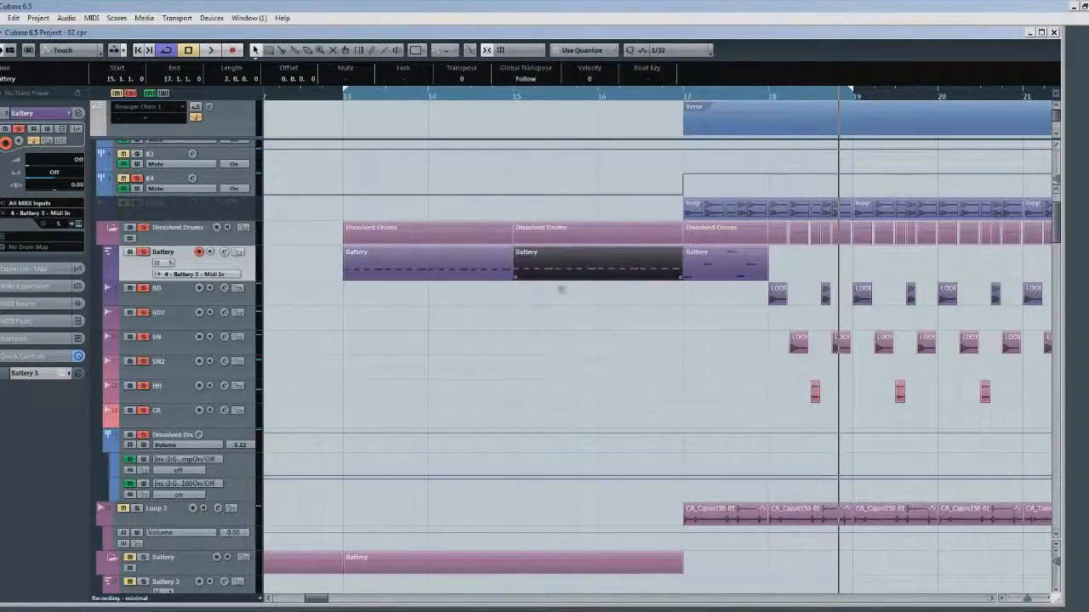
left_click(462, 271)
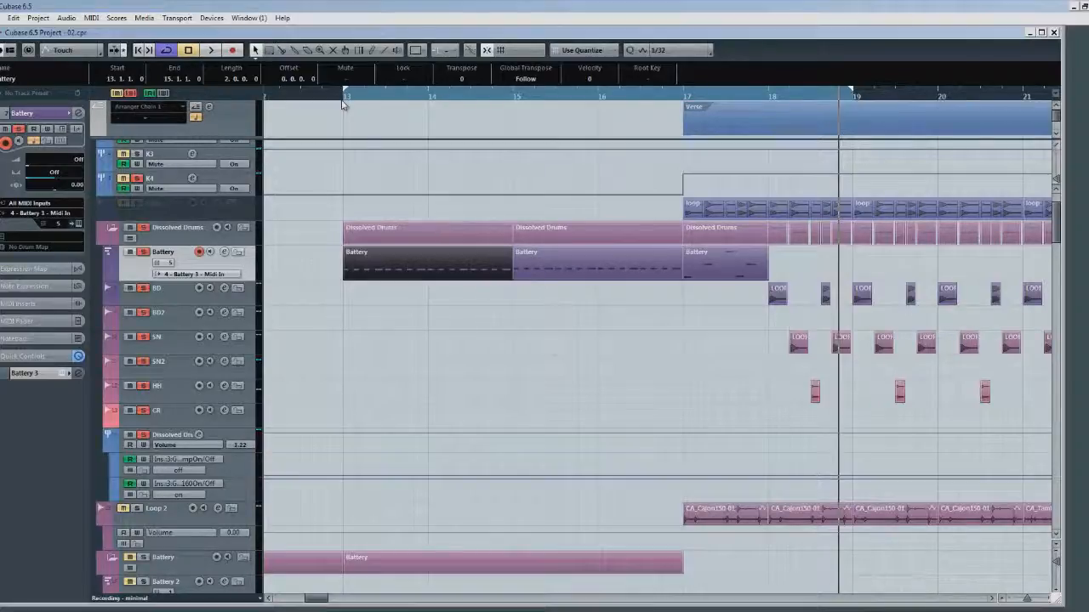
left_click(346, 100)
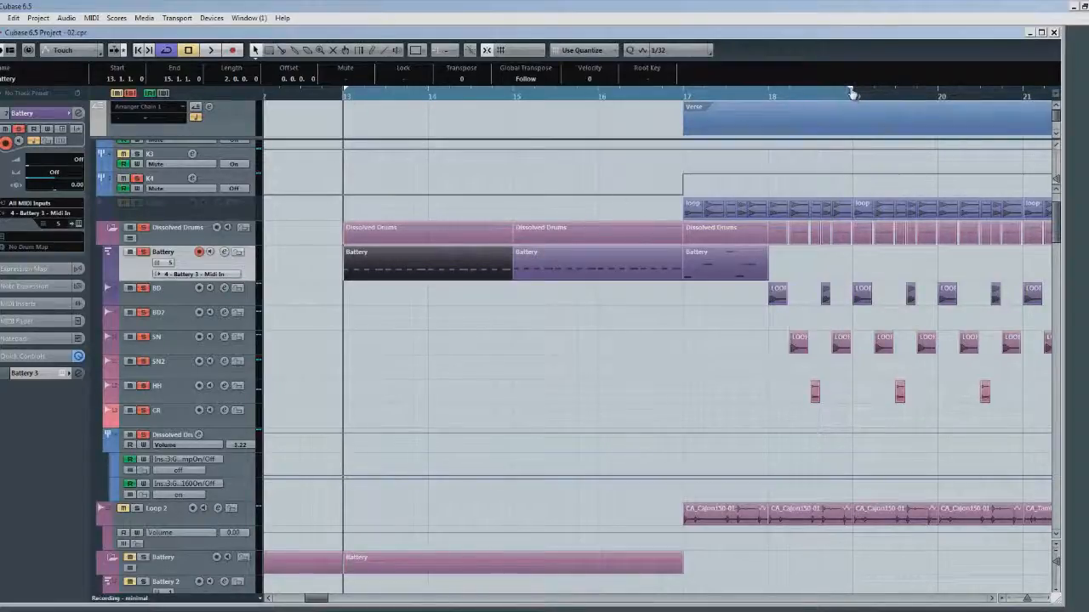
left_click_drag(851, 92, 683, 115)
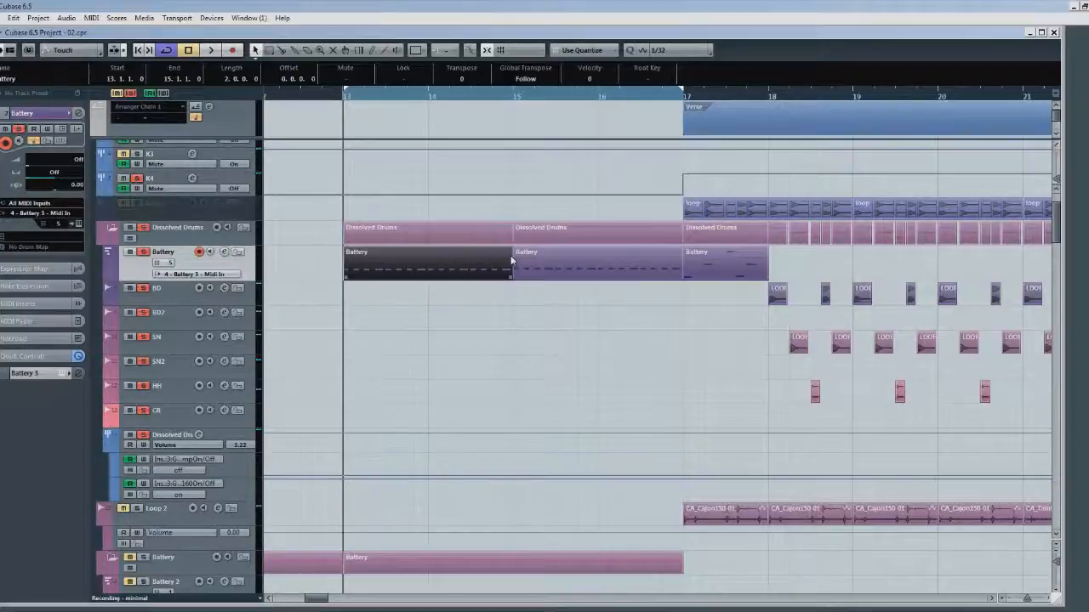
key("space")
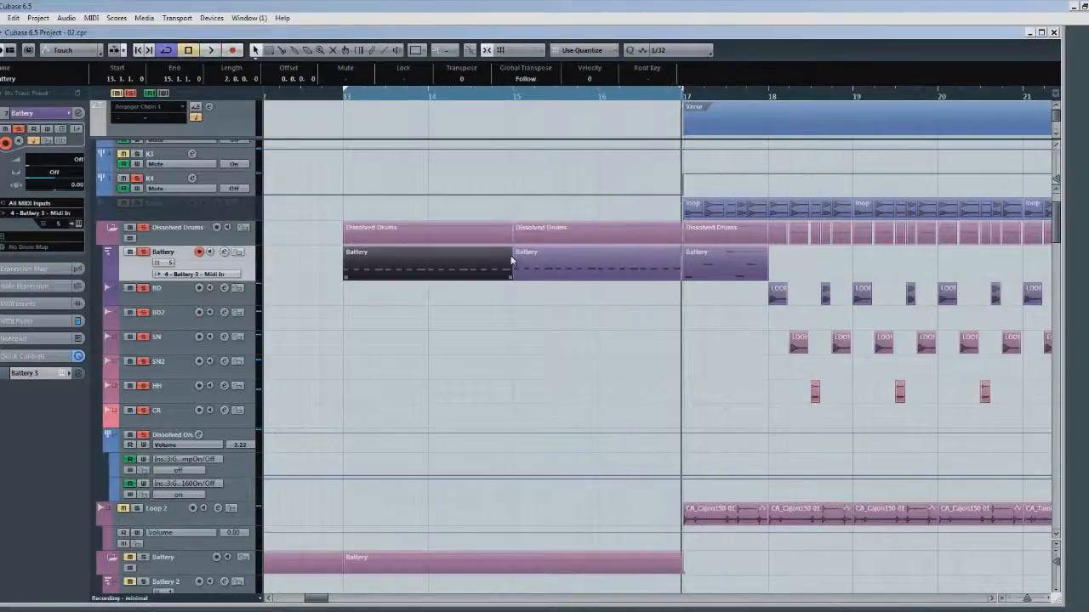
Compare the two Battery parts by moving the playback position between bars 13 and 15.
left_click(517, 92)
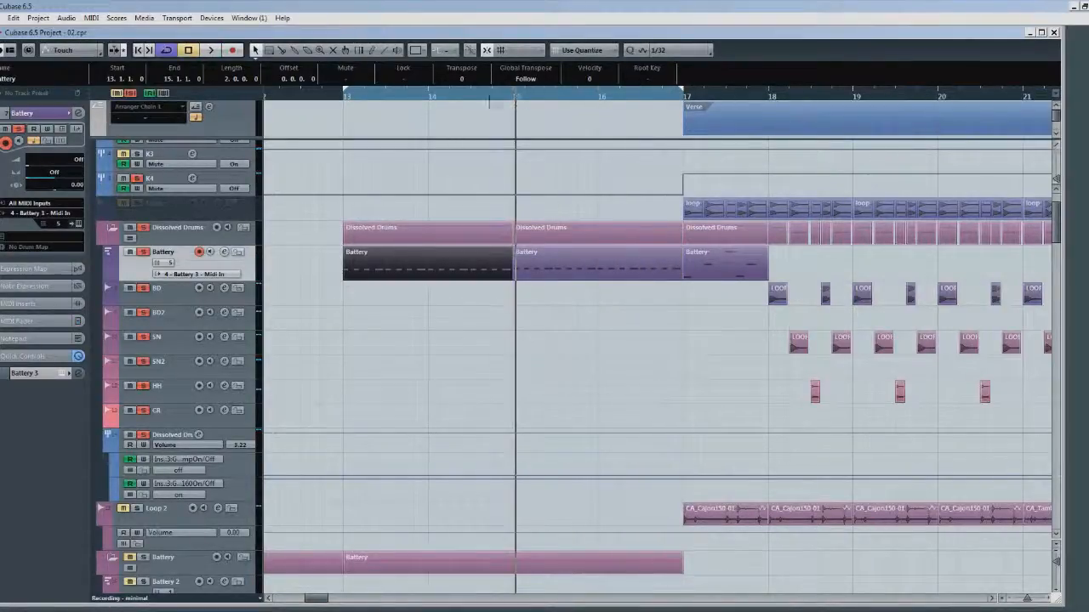
left_click(342, 98)
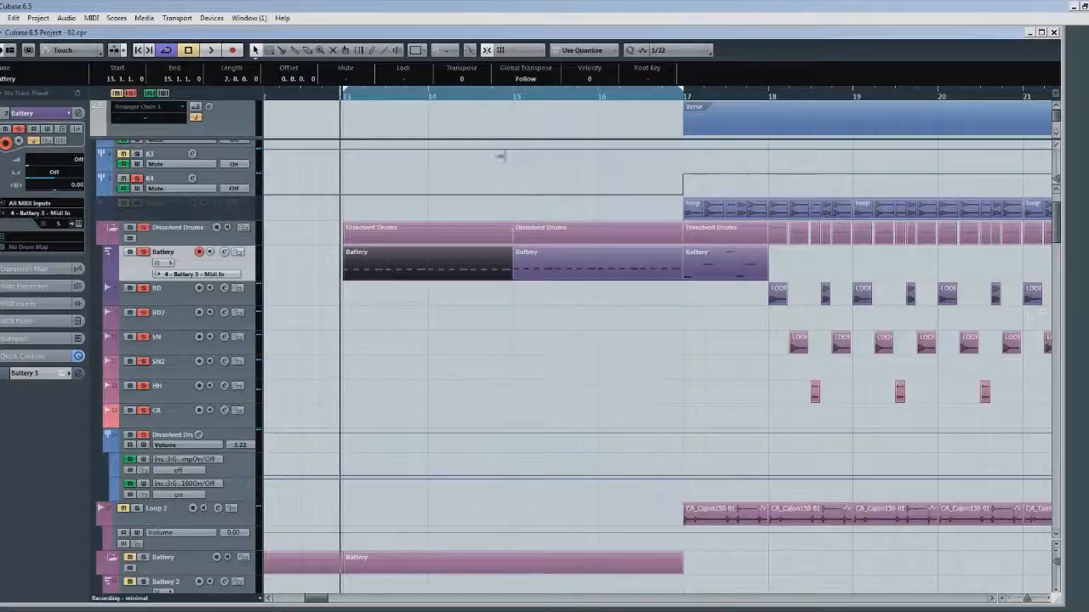
left_click(513, 95)
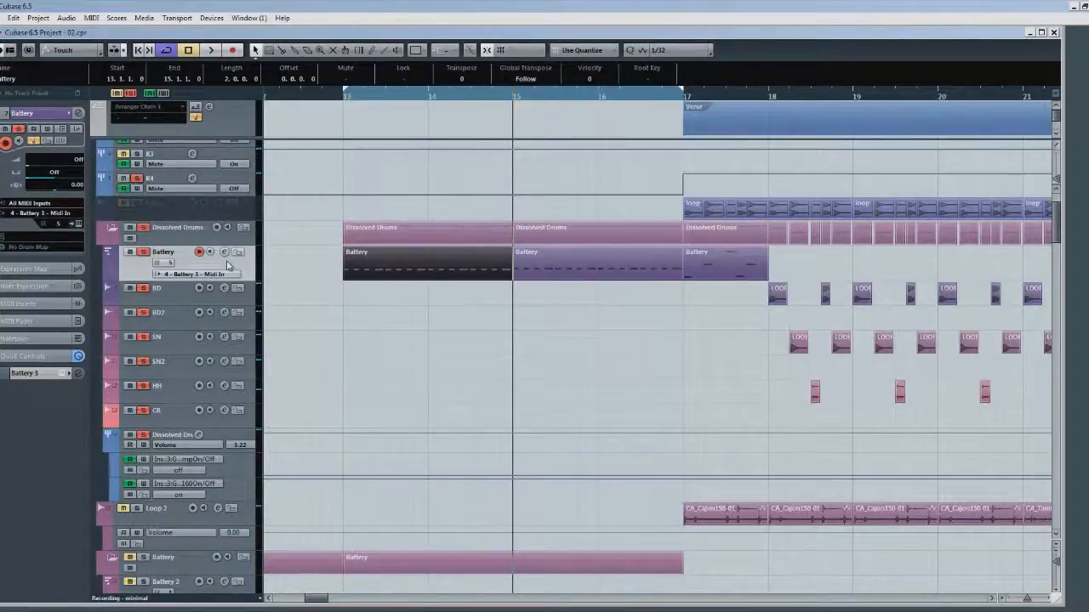
Try Random Bipolar tune amounts of 5.0 and 1.8 on the A12 bd2 cell during playback, settle on 2.4, and show its Cell settings.
left_click(77, 224)
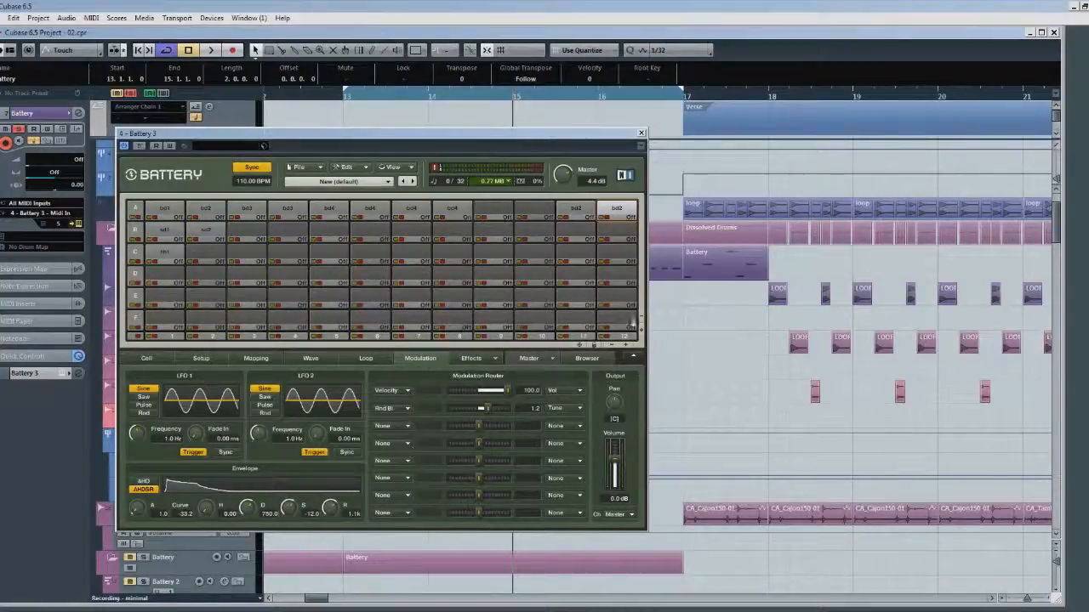
left_click_drag(483, 409, 498, 408)
key("space")
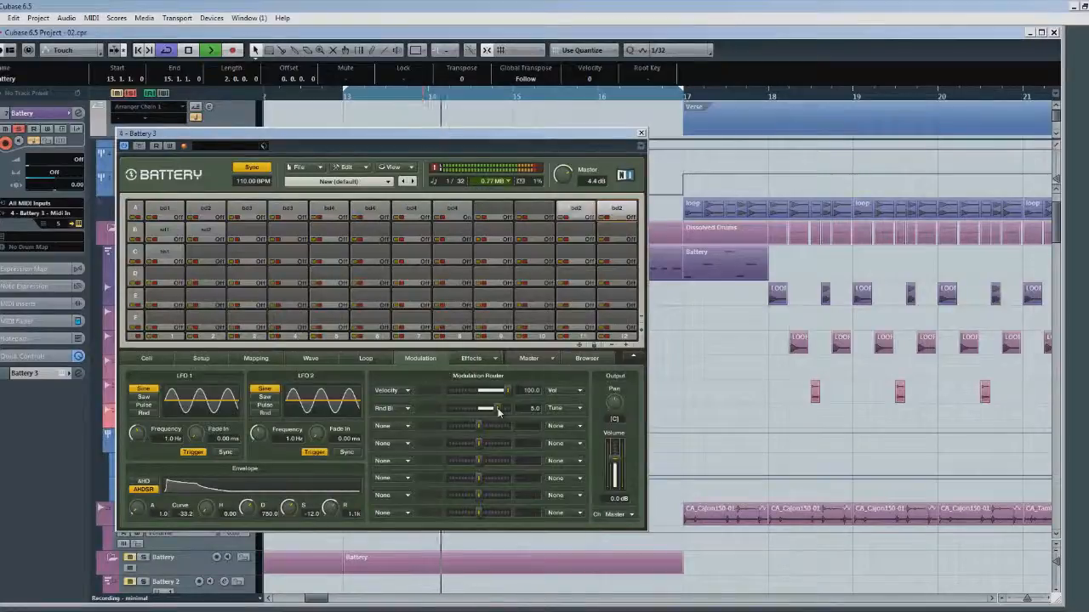
left_click_drag(499, 412, 489, 413)
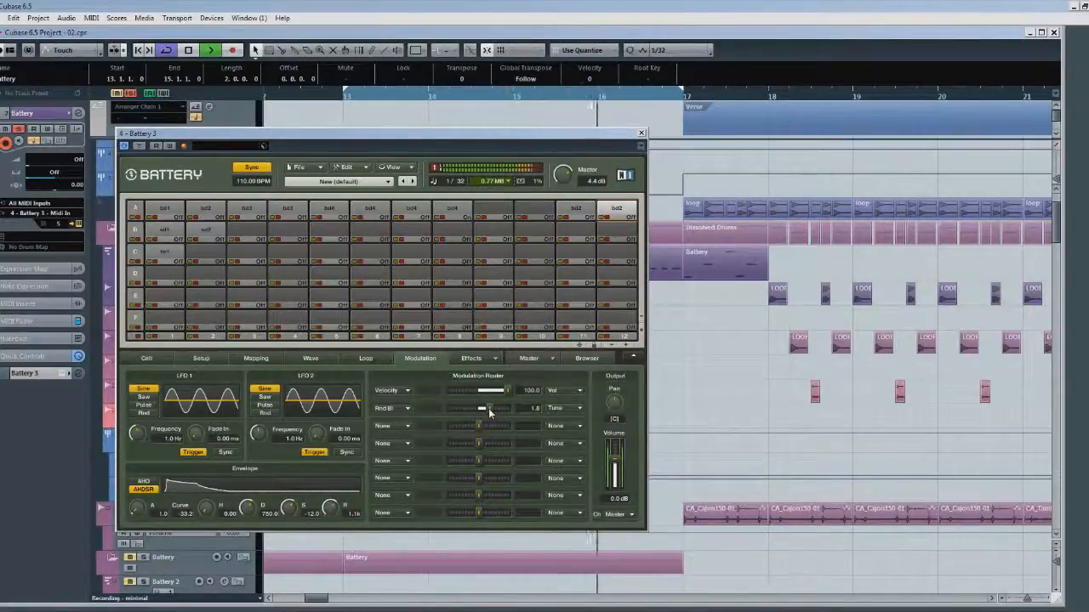
left_click_drag(489, 409, 491, 409)
key("space")
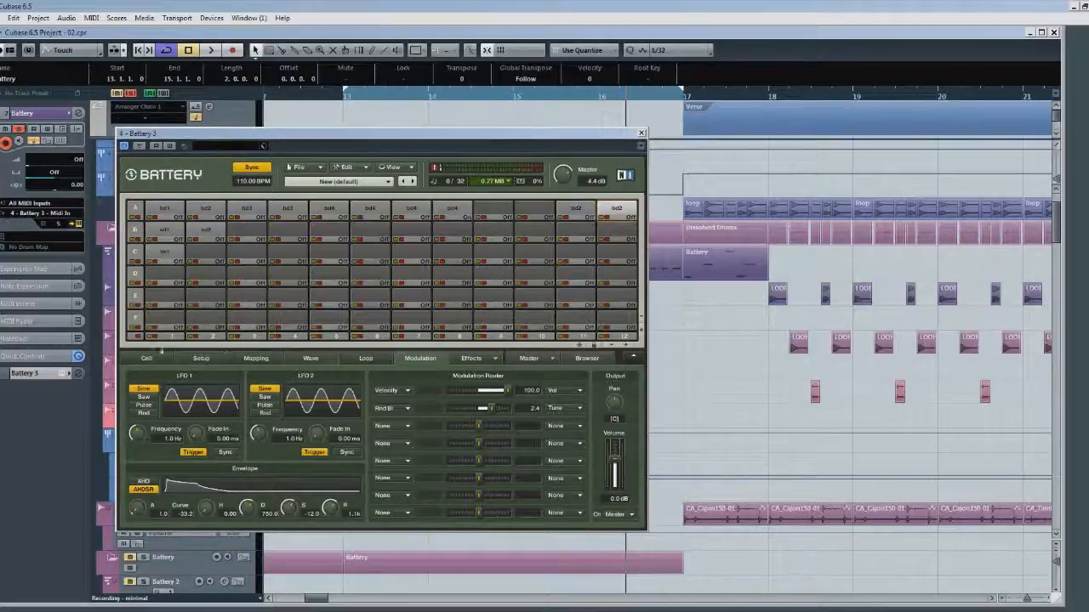
left_click(145, 360)
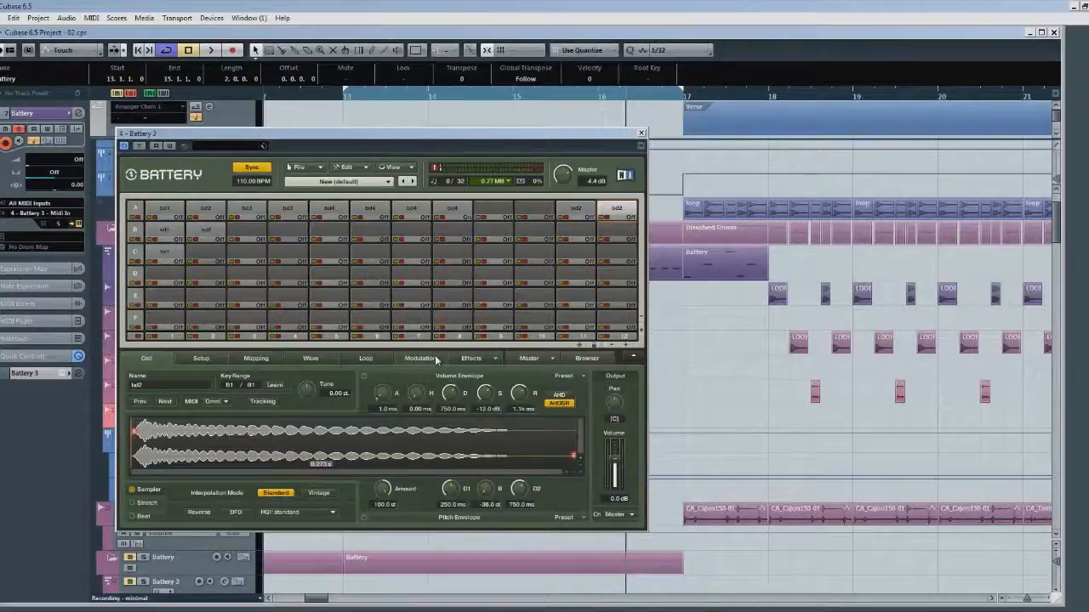
Open the Battery part at bar 15 for note editing, enlarge its velocity lane, and draw slightly varied velocities across the notes.
left_click(641, 133)
double_click(585, 250)
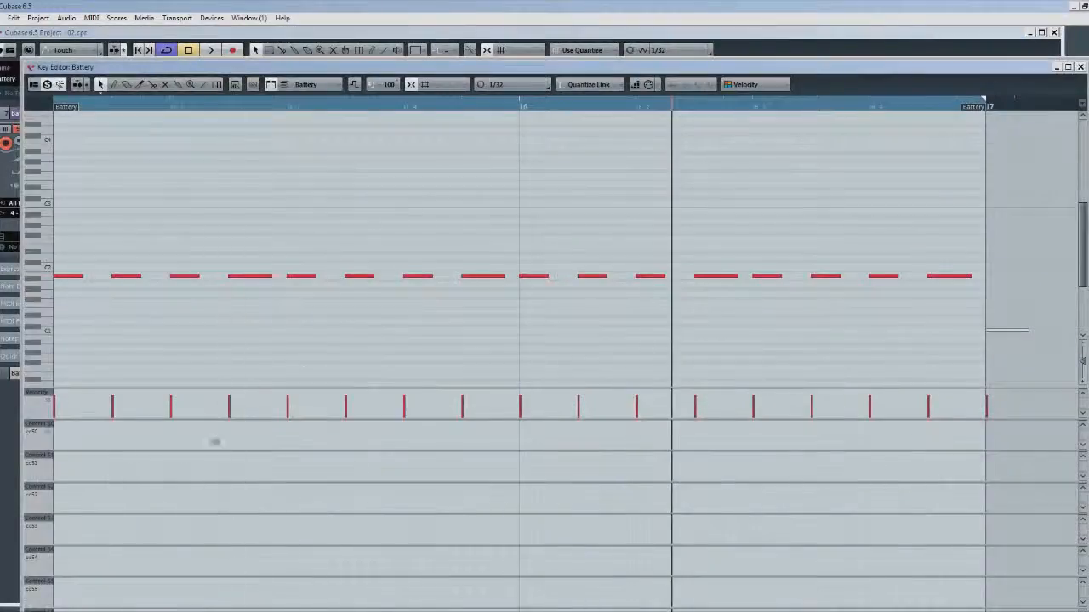
left_click_drag(194, 387, 199, 311)
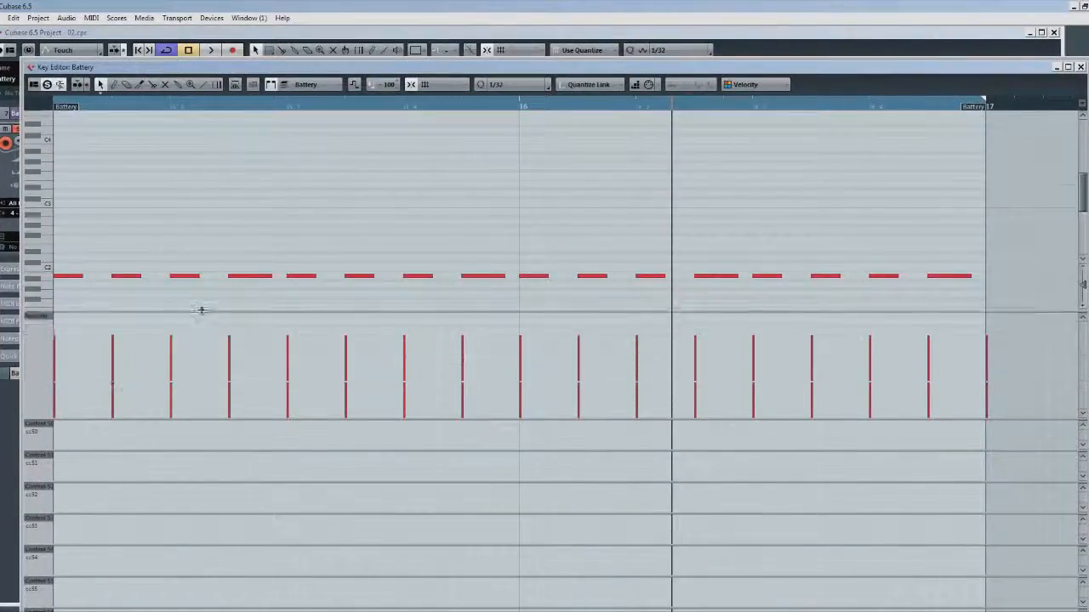
mouse_move(102, 363)
left_mouse_down()
mouse_move(178, 339)
mouse_move(128, 349)
mouse_move(457, 333)
mouse_move(513, 343)
mouse_move(941, 333)
left_mouse_up()
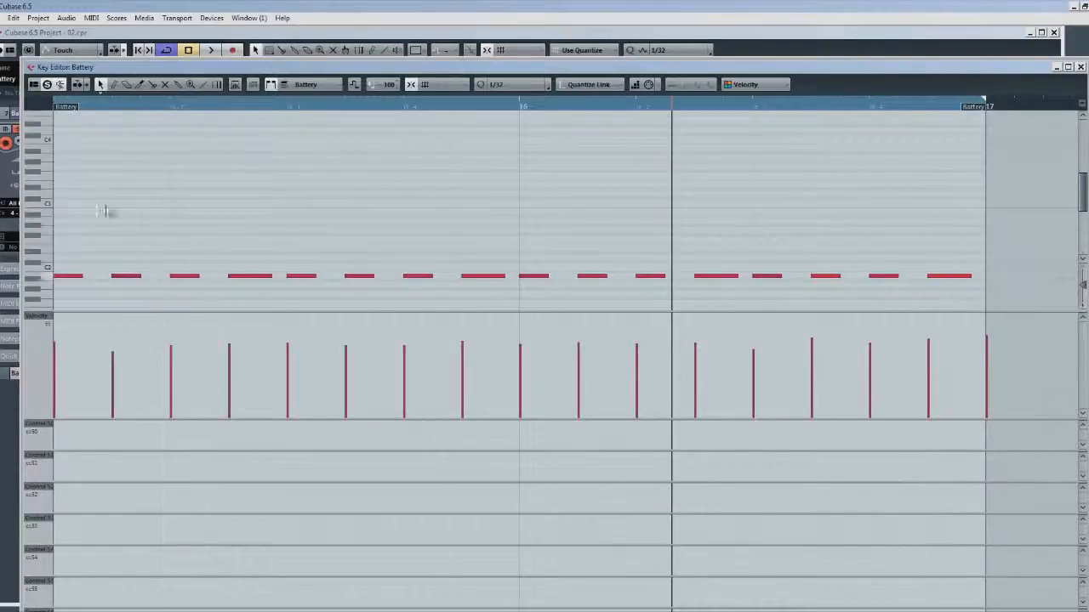
Try the random velocity (60 to 100) logical preset on all notes of the part, and undo it.
left_click_drag(61, 221, 957, 227)
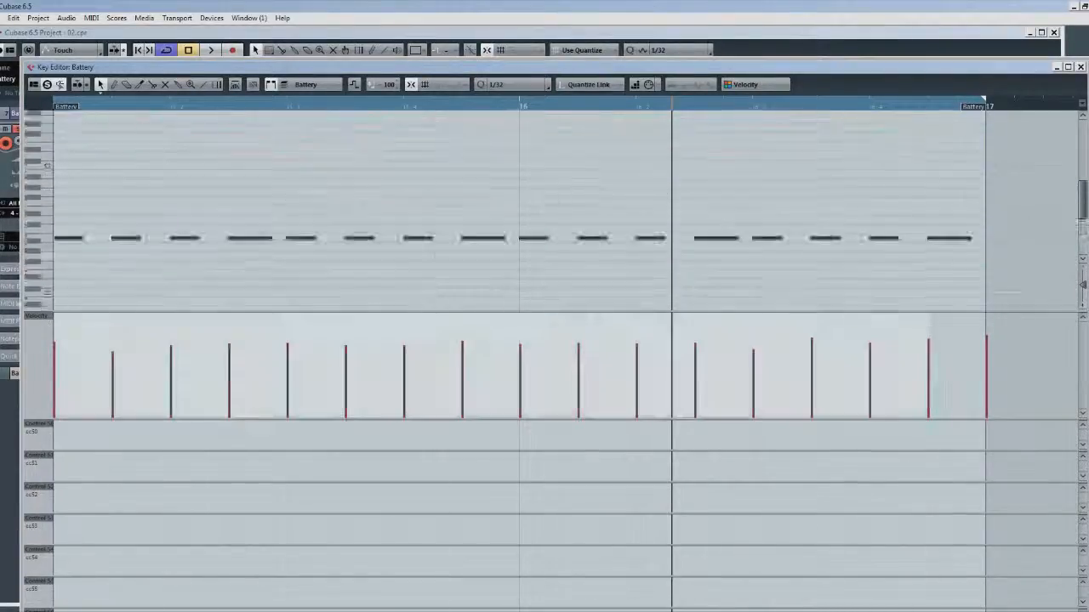
left_click(91, 18)
mouse_move(130, 197)
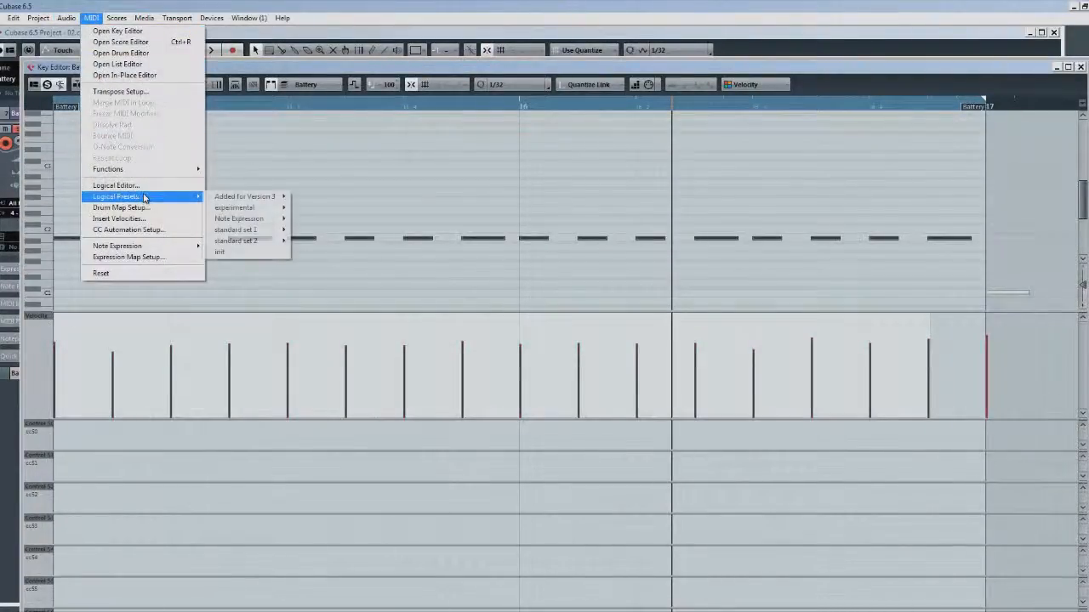
mouse_move(242, 231)
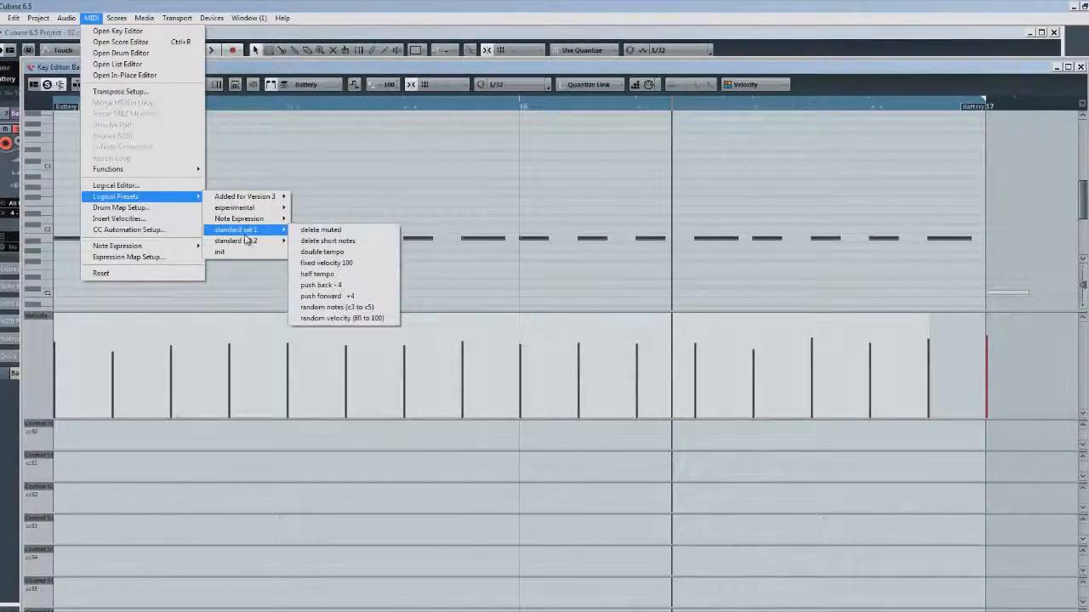
left_click(353, 318)
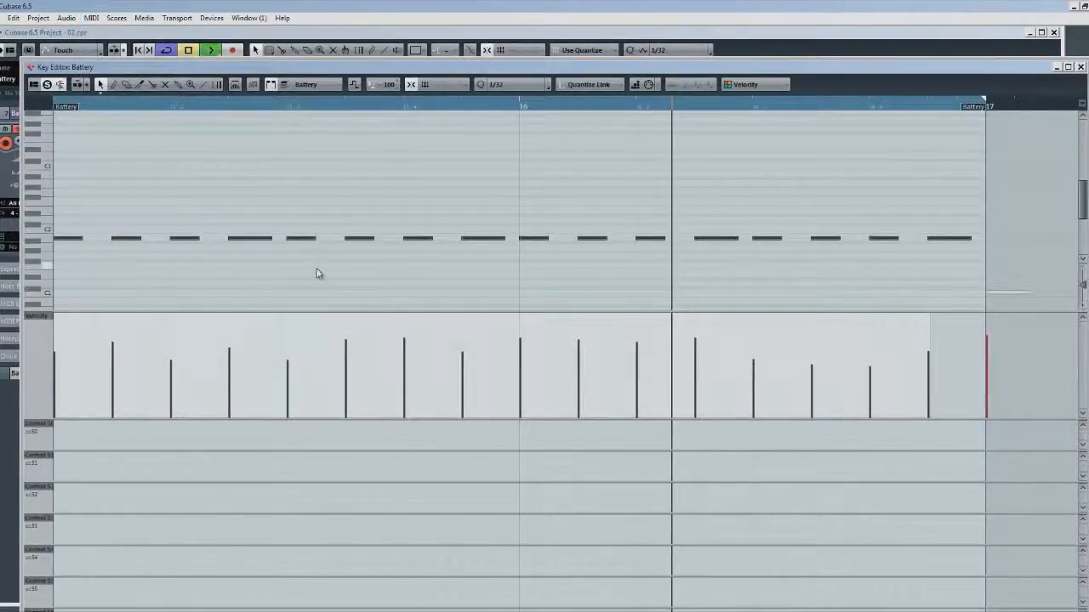
key("ctrl+z")
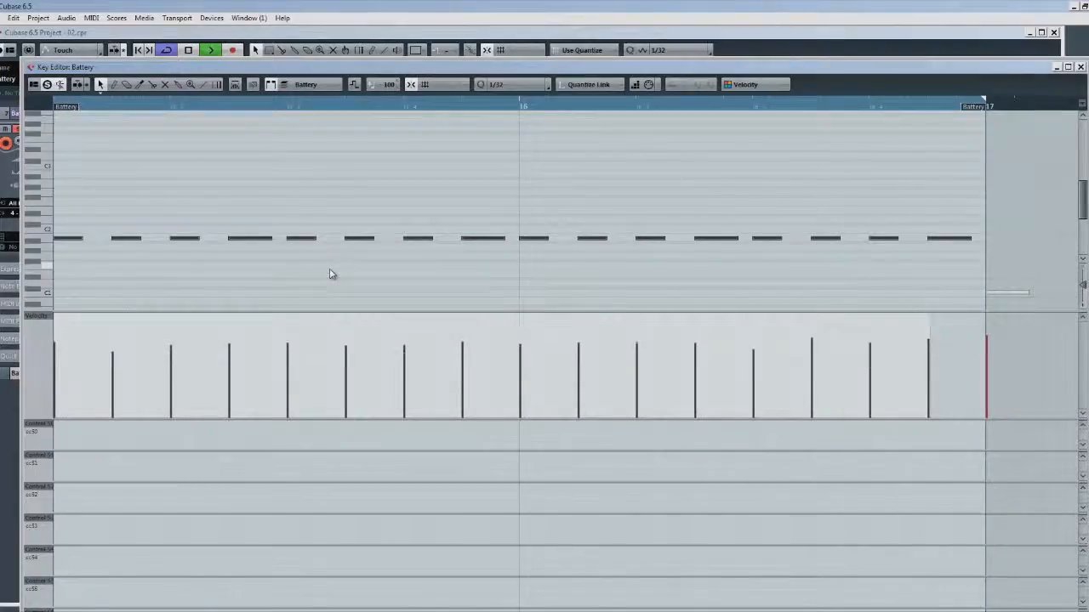
key("space")
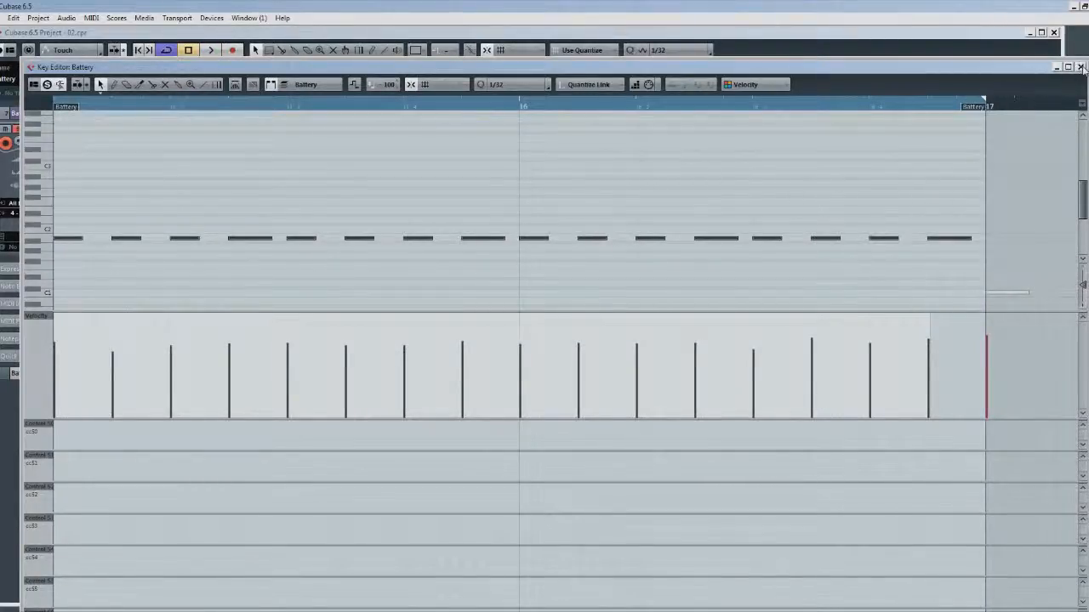
Extend the loop range to end at bar 18 and view the notes of the Battery part at bar 17.
left_click(1080, 66)
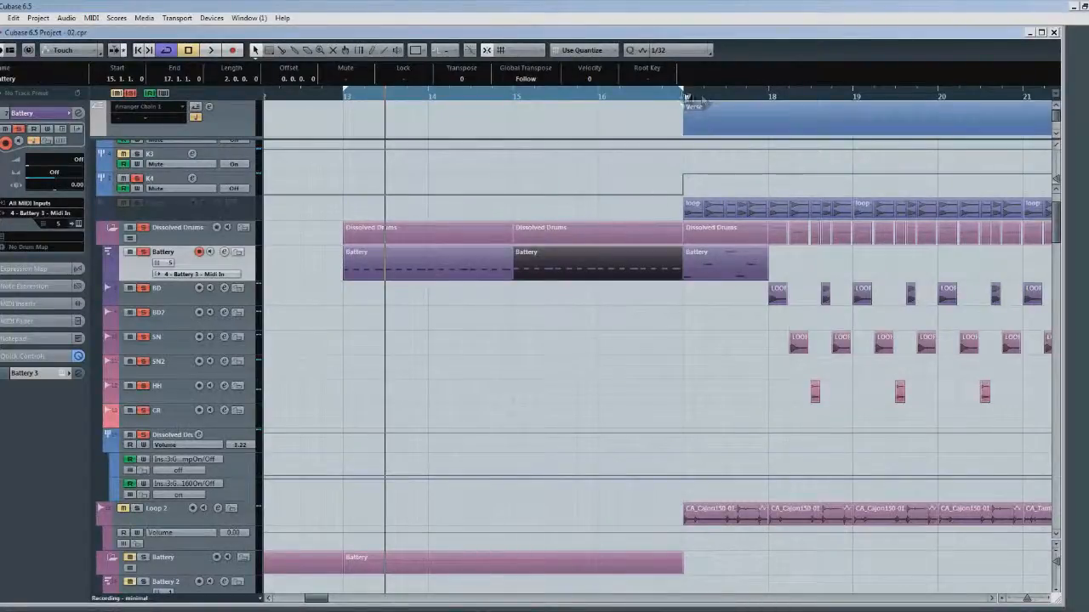
left_click_drag(688, 95, 766, 99)
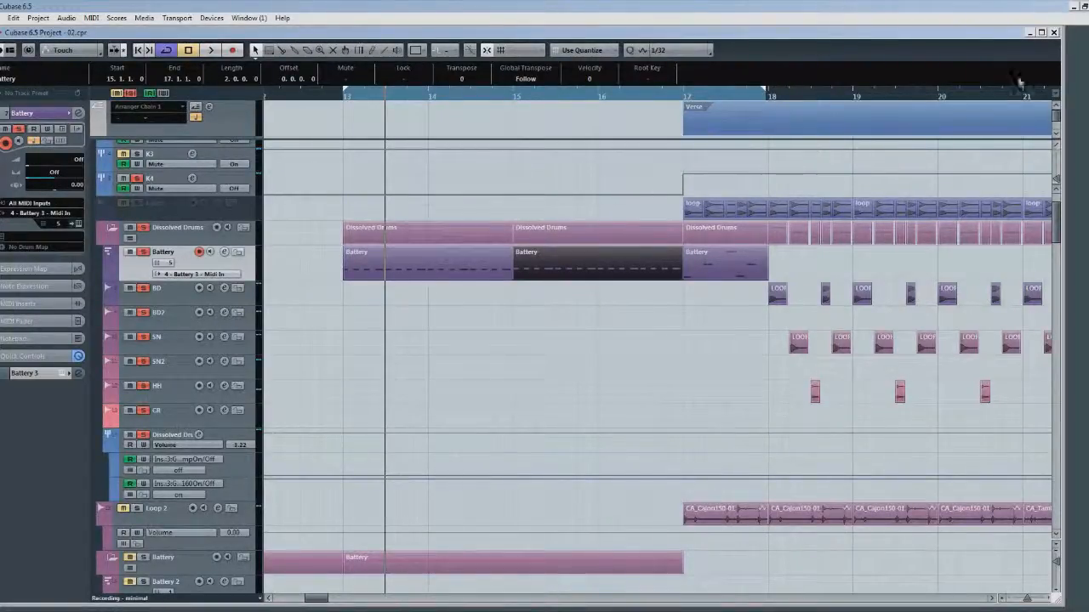
double_click(736, 264)
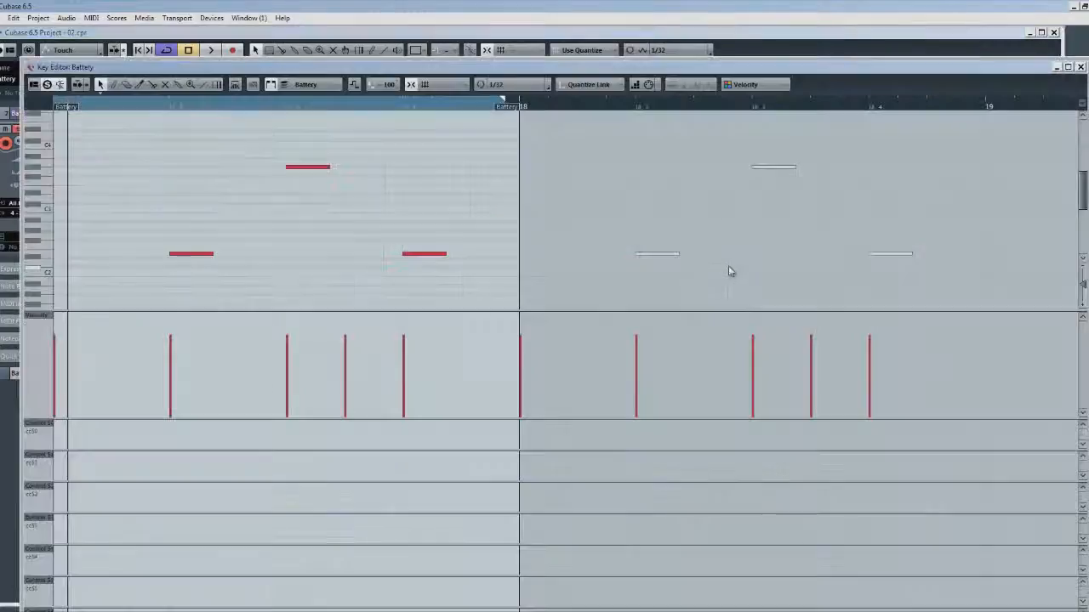
left_click(1080, 67)
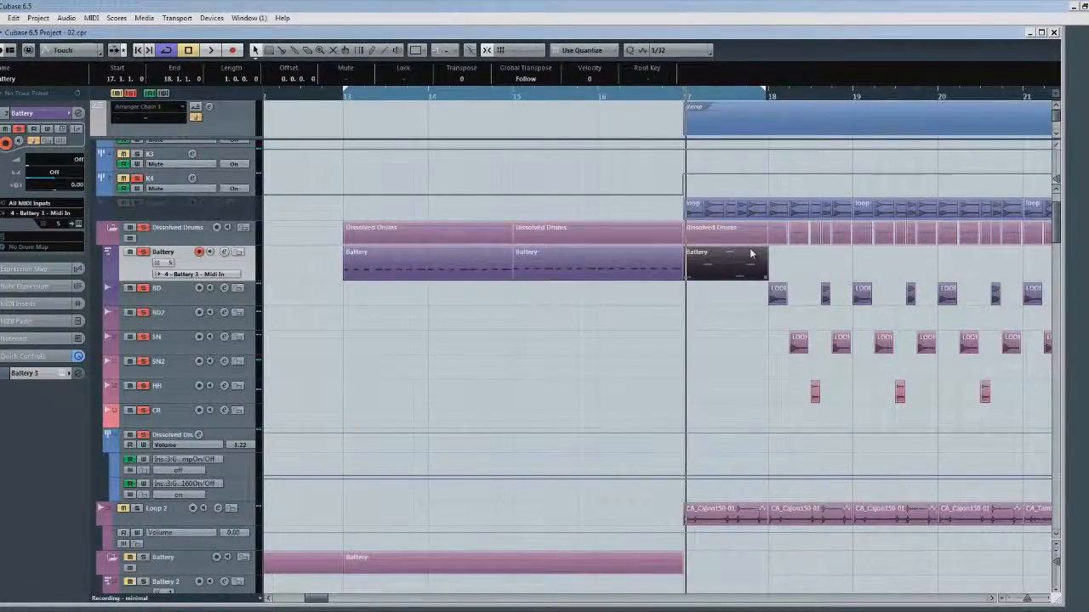
Place the playback position at bar 25, the start of the second Verse.
key("g")
key("g")
key("g")
key("g")
scroll(808, 297, "down", 3)
scroll(808, 298, "up", 2)
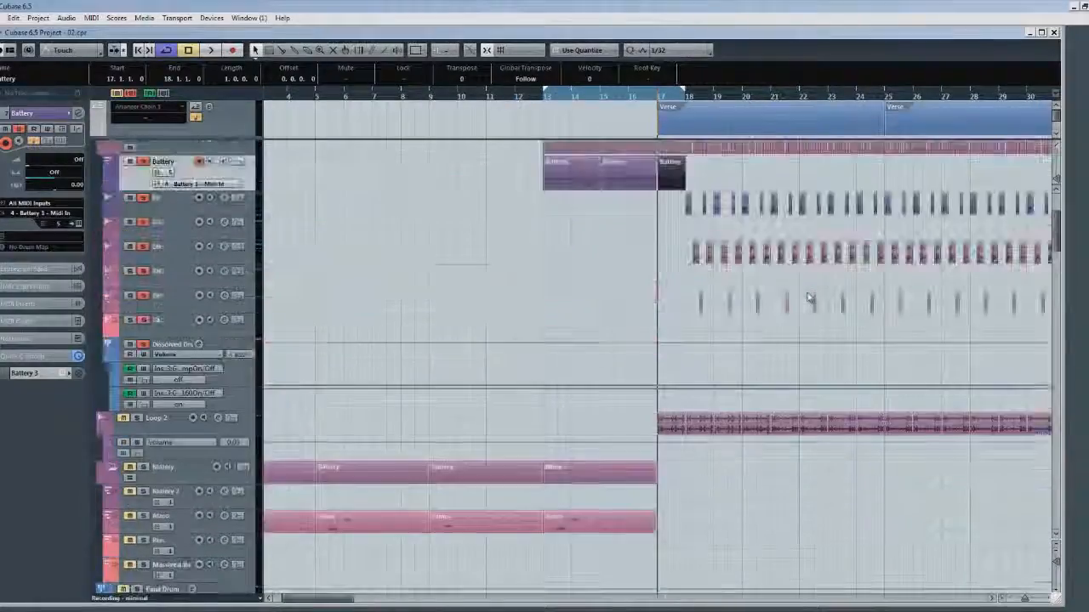
key("g")
key("g")
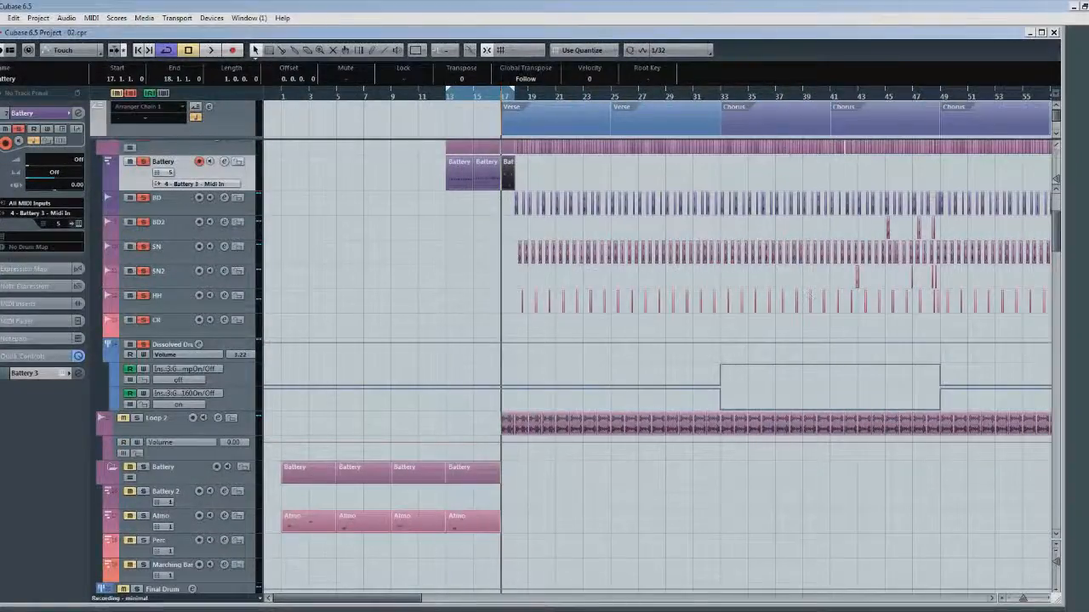
left_click(615, 95)
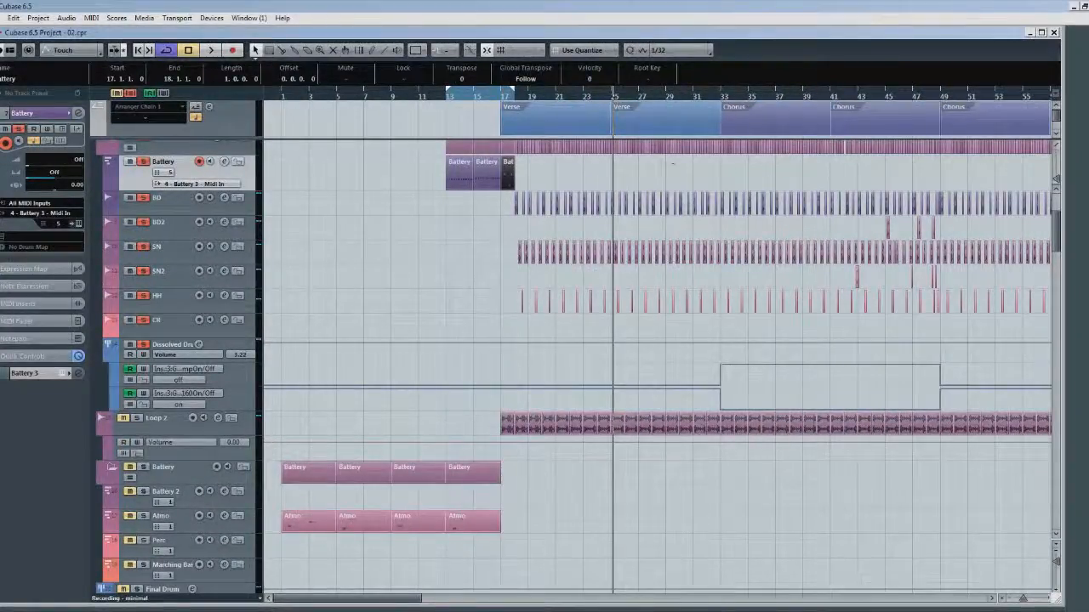
left_click(611, 96)
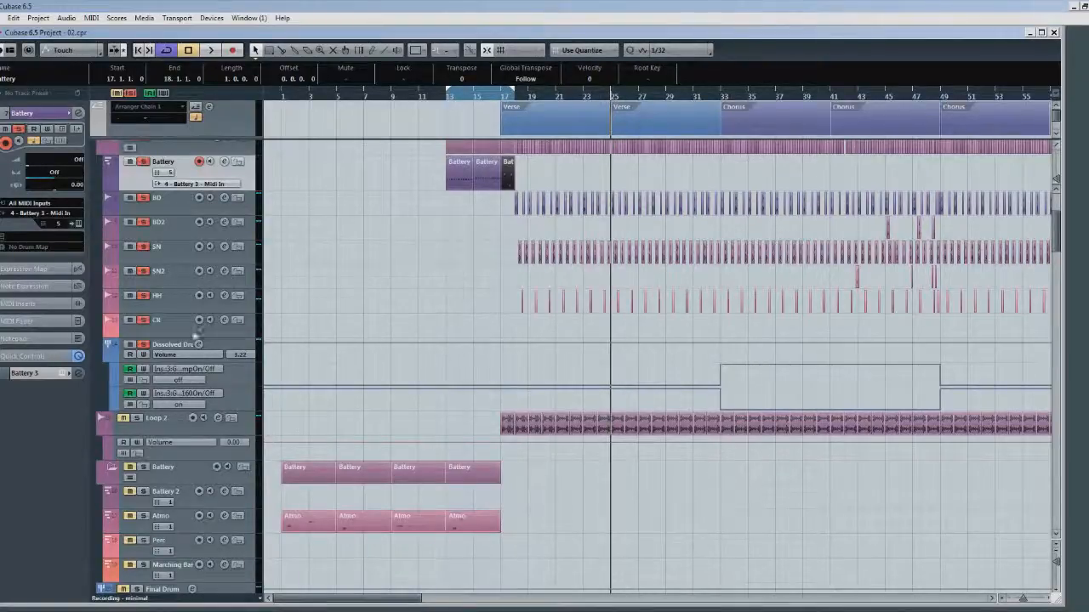
Enable the Guitar Rig 5 insert on the Dissolved Drums group channel.
left_click(199, 345)
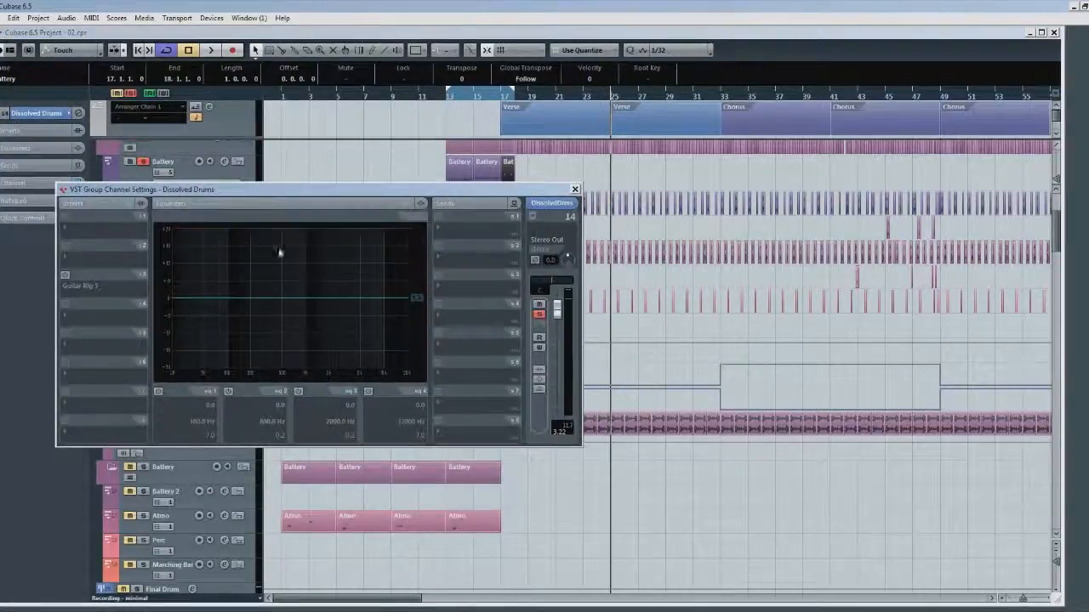
left_click(66, 276)
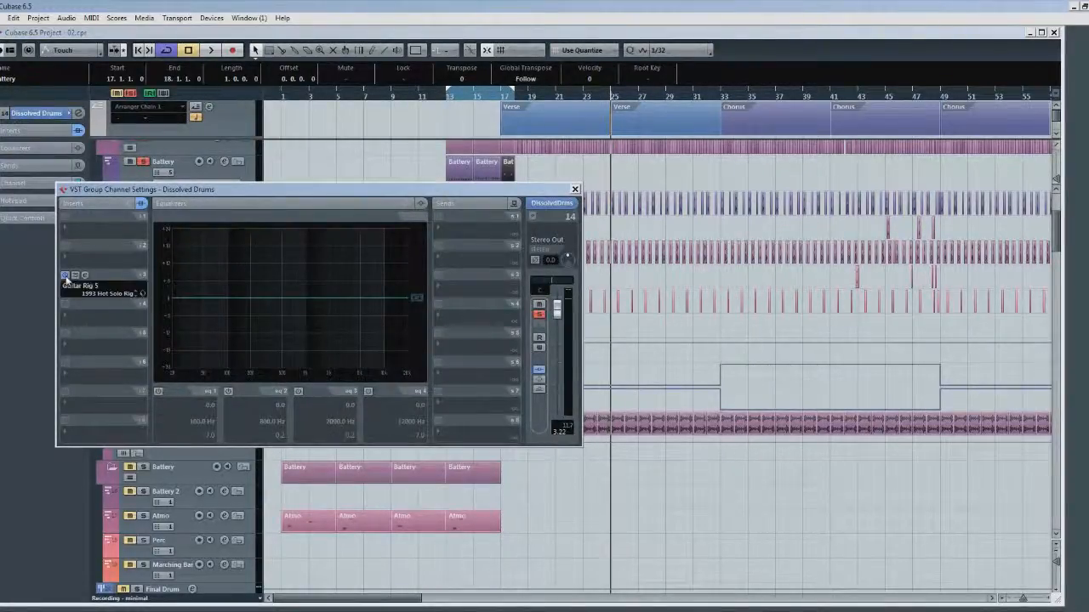
left_click(575, 189)
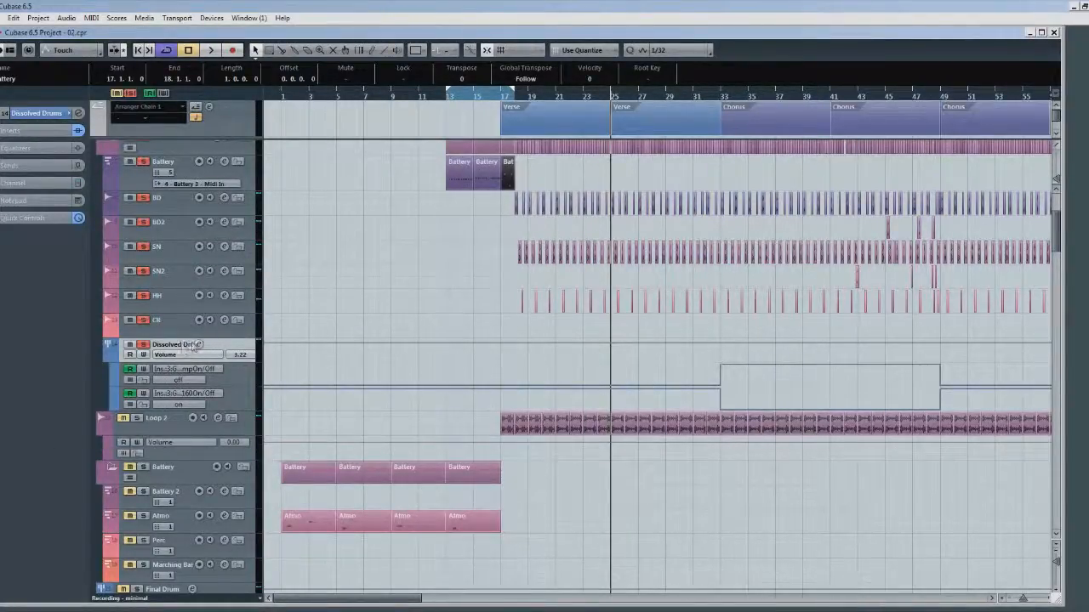
Examine the compressor and limiter rack in Guitar Rig 5 on the Dissolved Drums group, and close its windows.
left_click(198, 344)
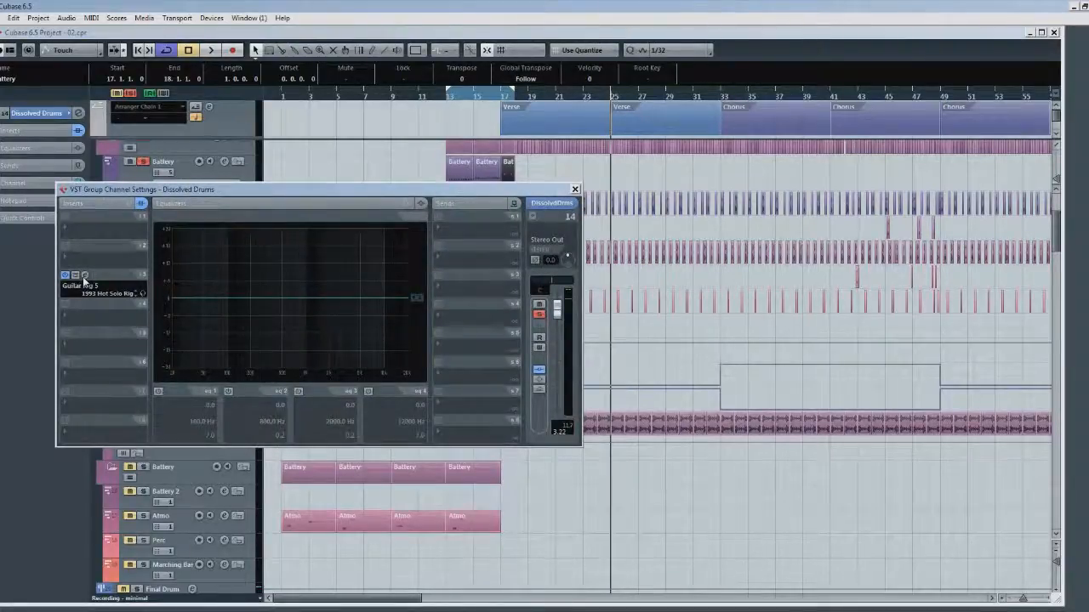
left_click(85, 278)
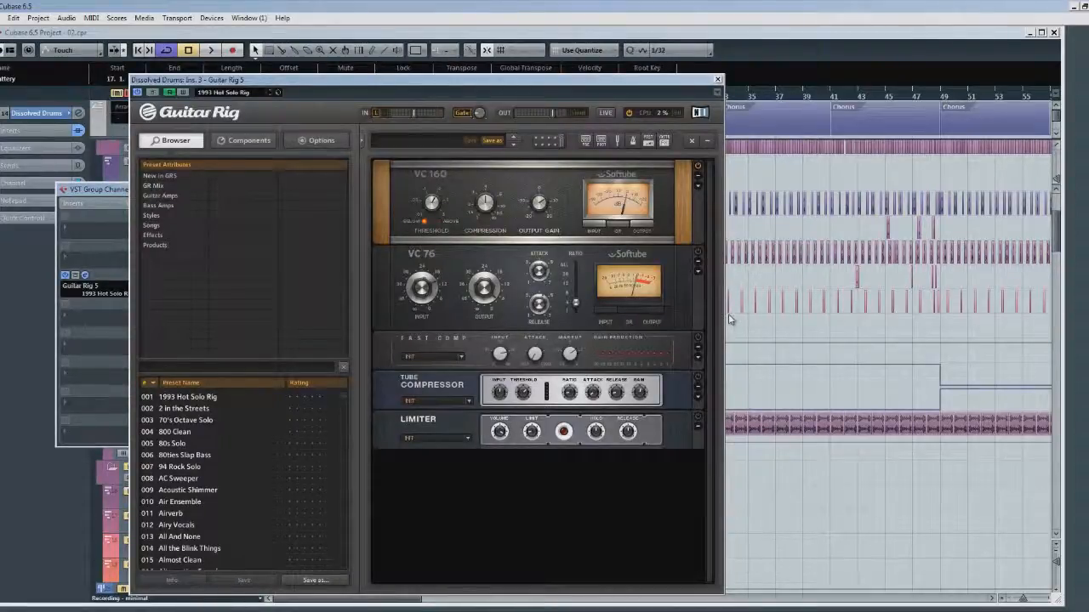
left_click(448, 340)
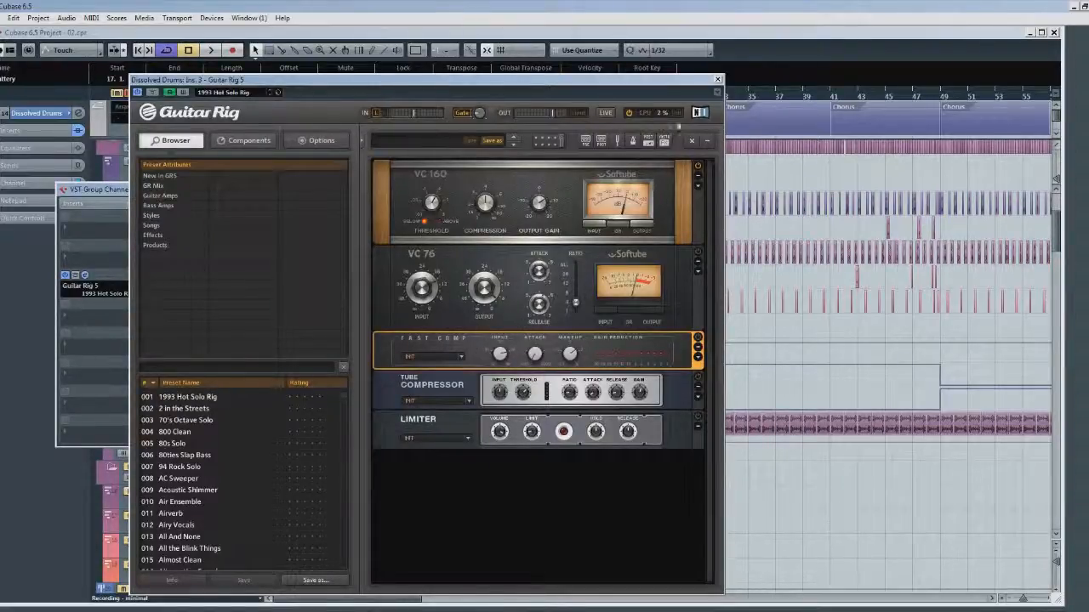
left_click(717, 80)
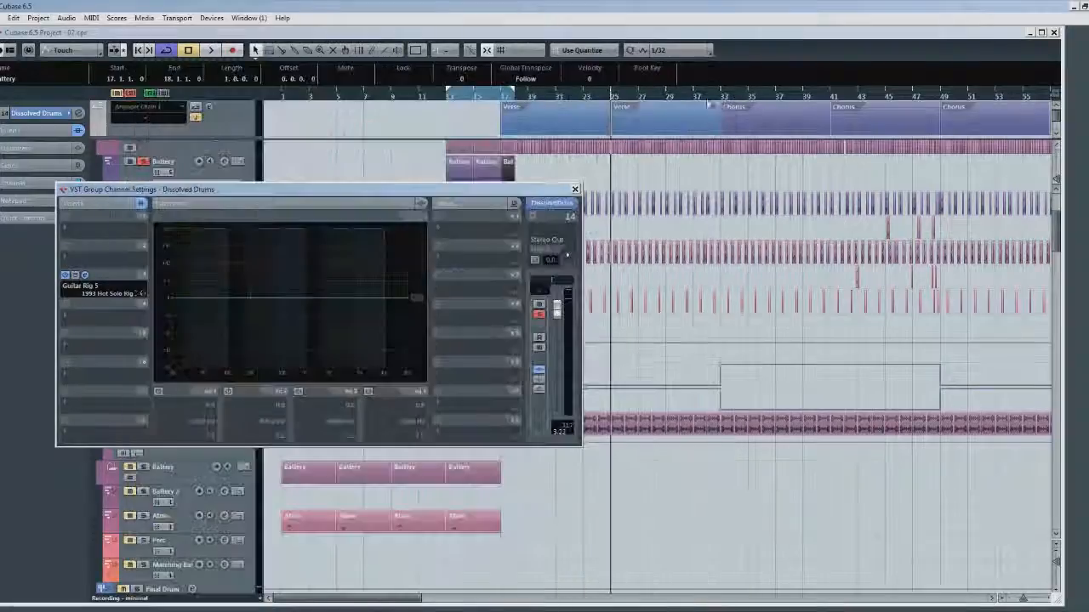
left_click(575, 188)
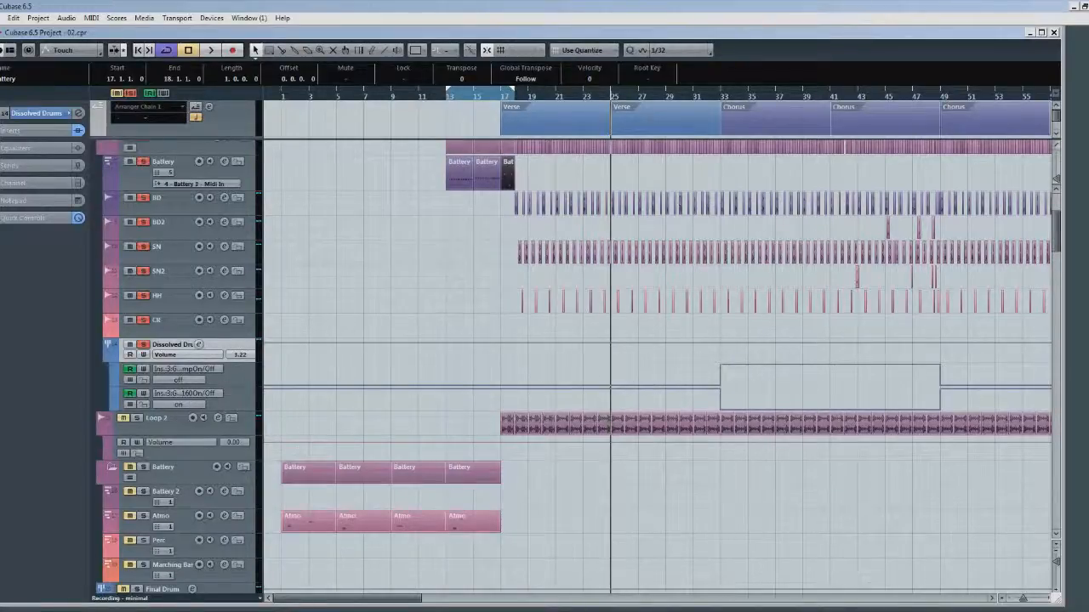
Play the soloed drums across the change from Verse to Chorus at bar 33 to hear the compressor automation.
left_click(715, 96)
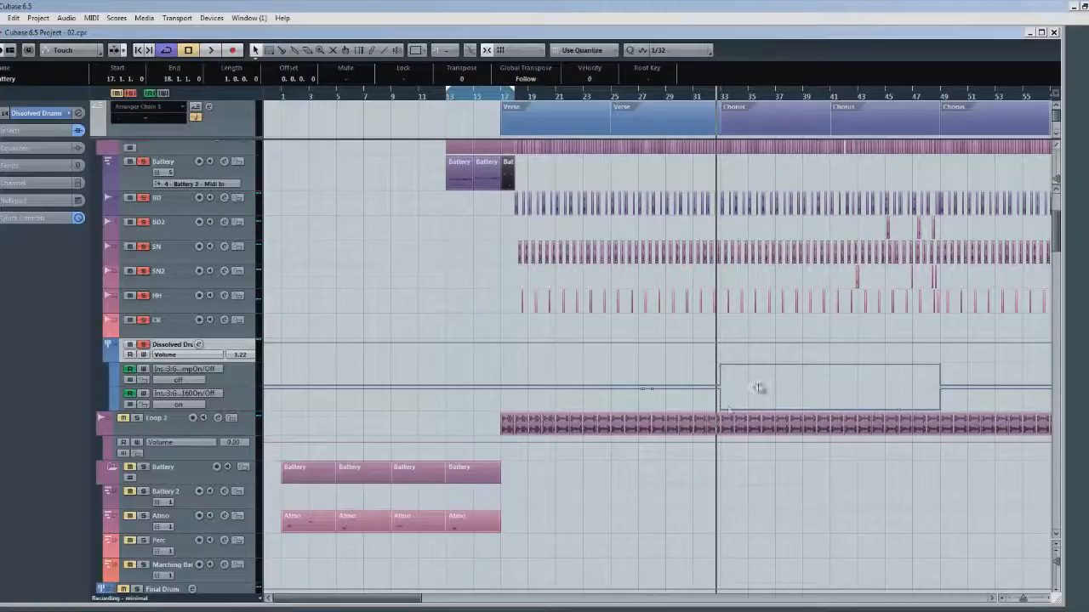
left_click(613, 96)
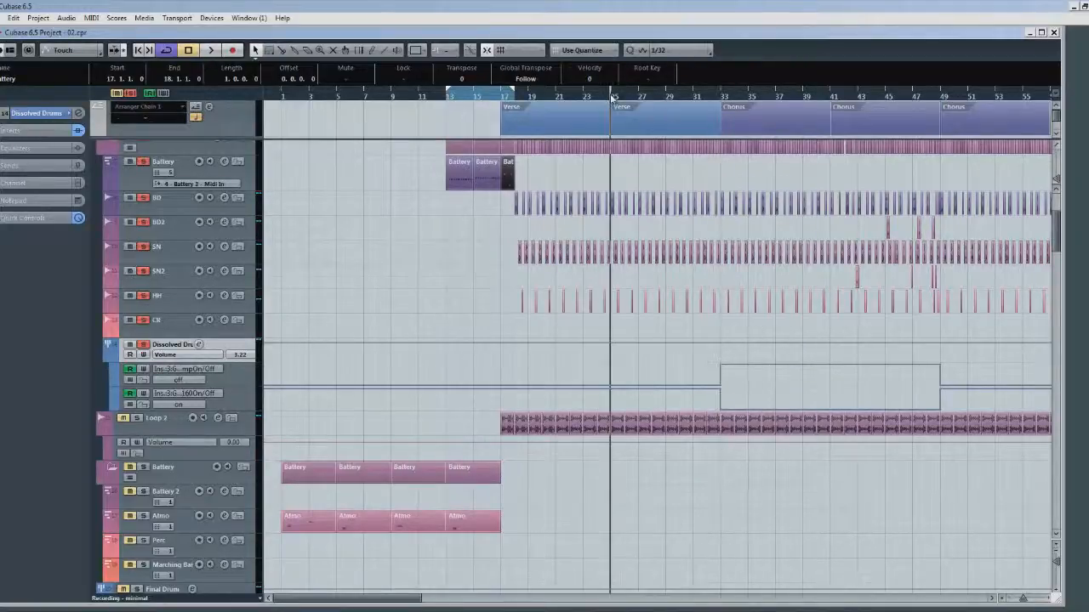
key("space")
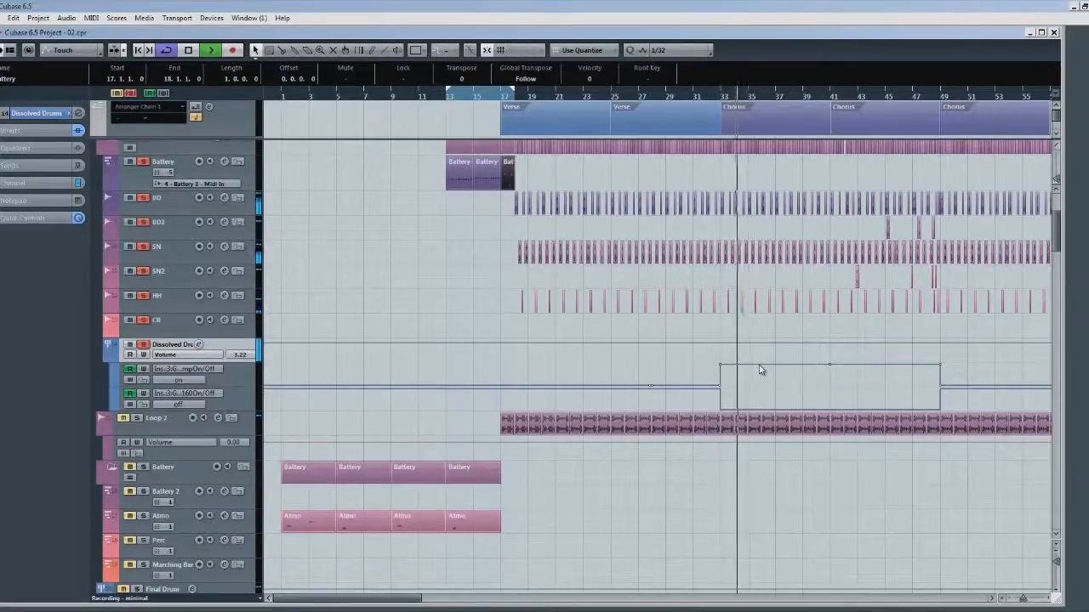
scroll(761, 370, "up", 3)
scroll(760, 370, "down", 3)
key("space")
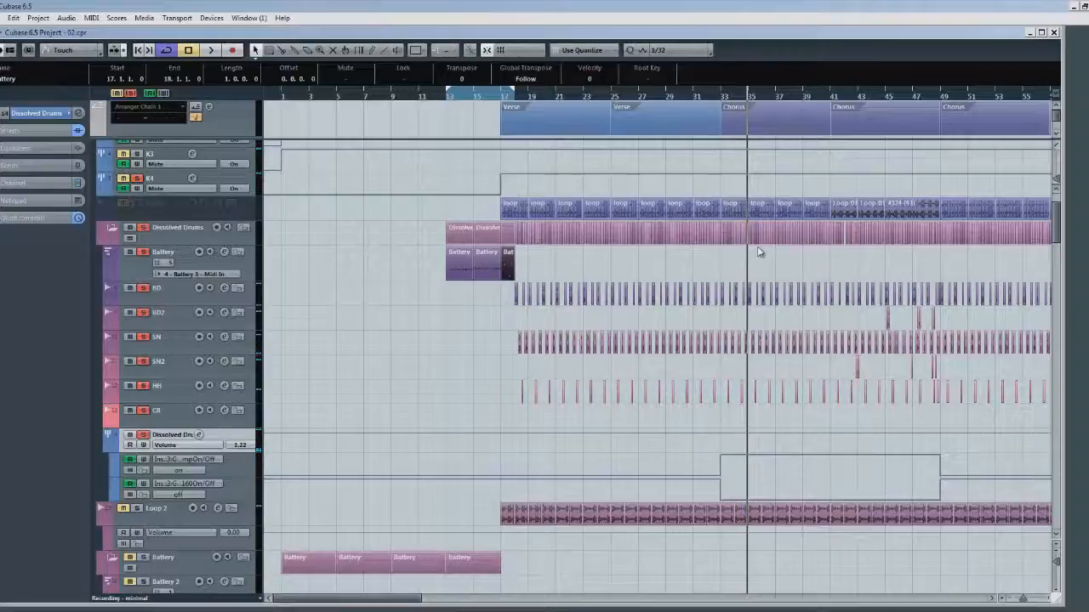
Play the opening of the Chorus from bar 33 and stop shortly after bar 34.
left_click(748, 115)
left_click_drag(755, 97, 751, 129)
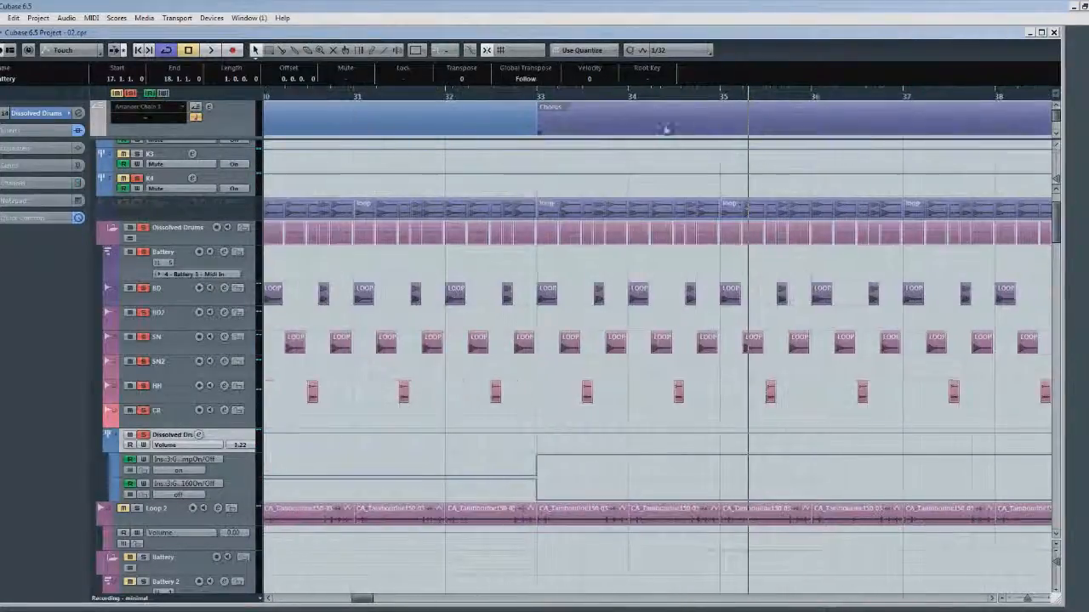
left_click(539, 97)
key("space")
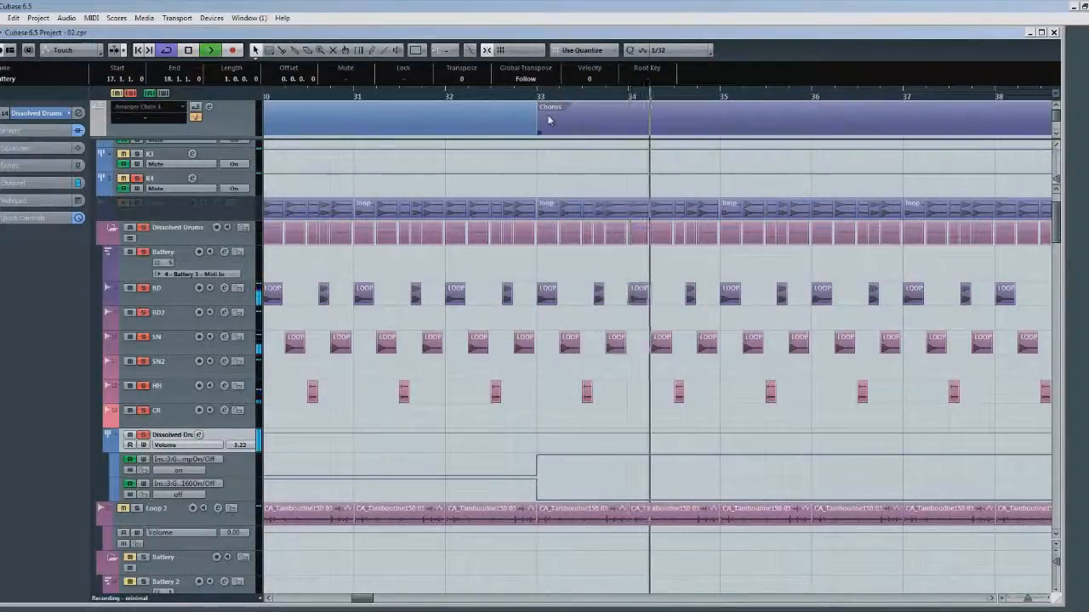
key("g")
key("g")
key("g")
key("g")
key("space")
Play the full mix from bar 31 into the Chorus with the track solos and mutes off.
key("g")
key("g")
key("g")
key("g")
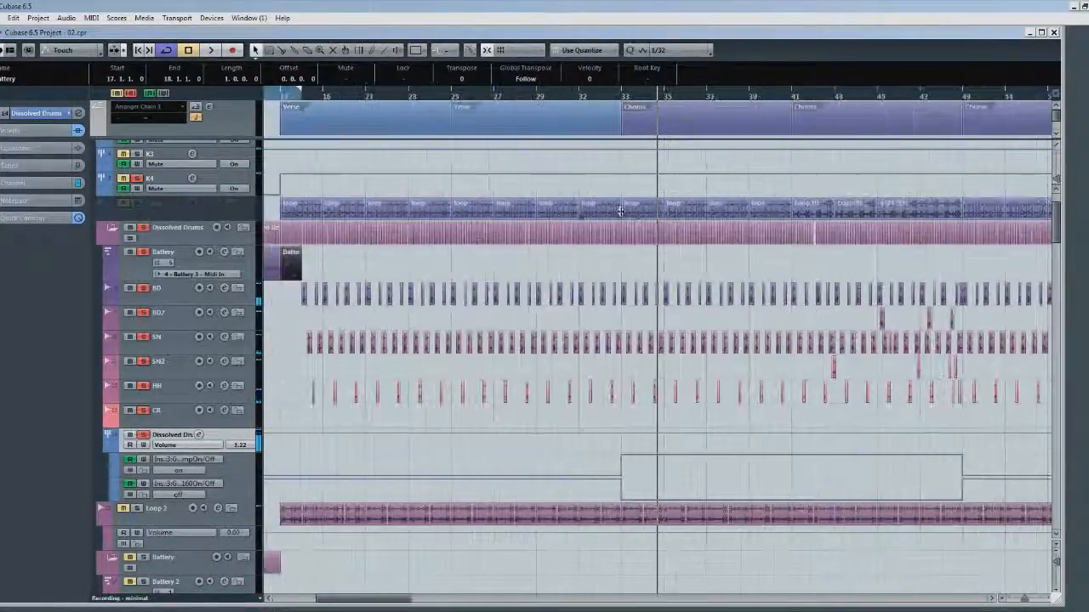
key("g")
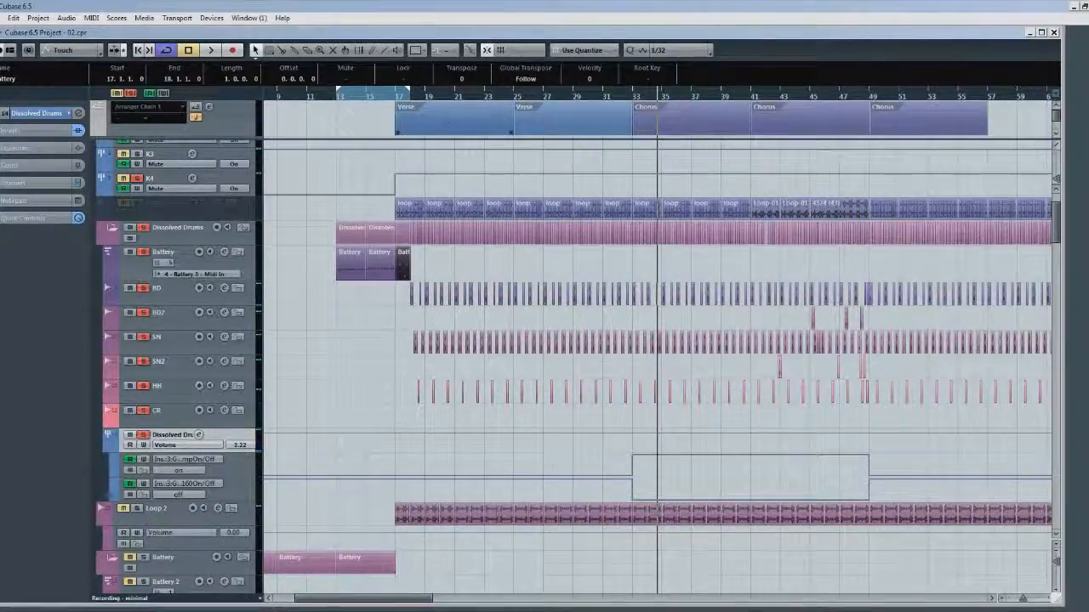
left_click(515, 95)
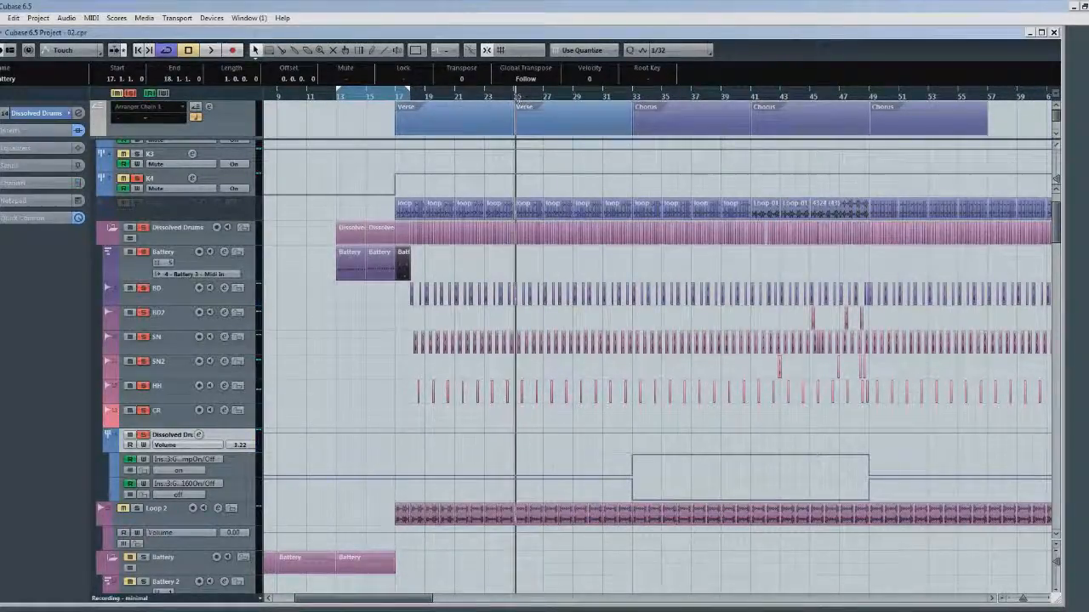
left_click(604, 96)
key("space")
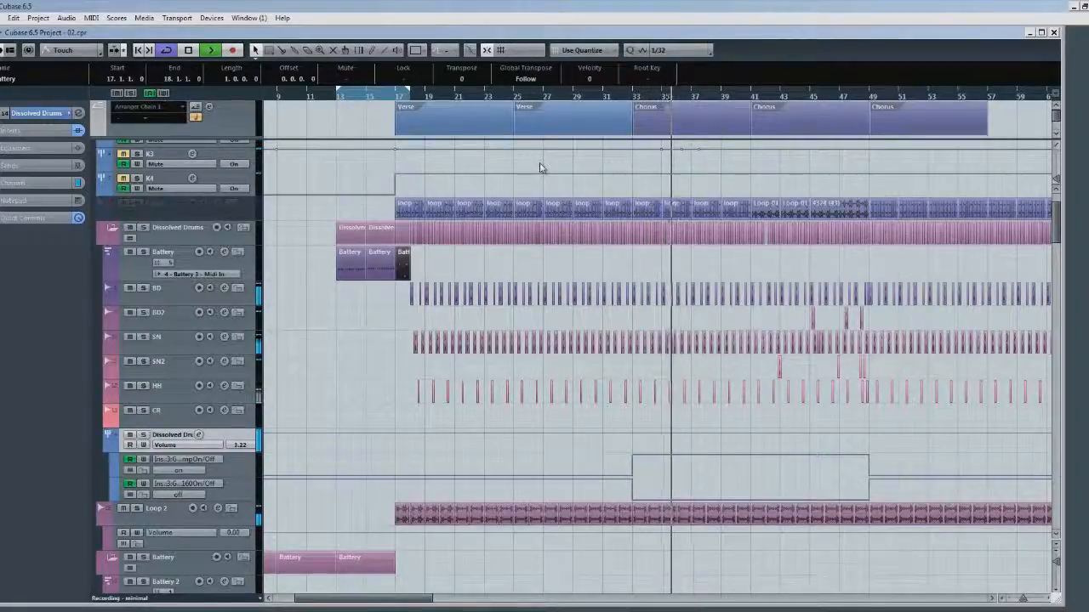
Stop playback and look over the tracks around and below the Dissolved Drums group at the start of the Chorus.
key("space")
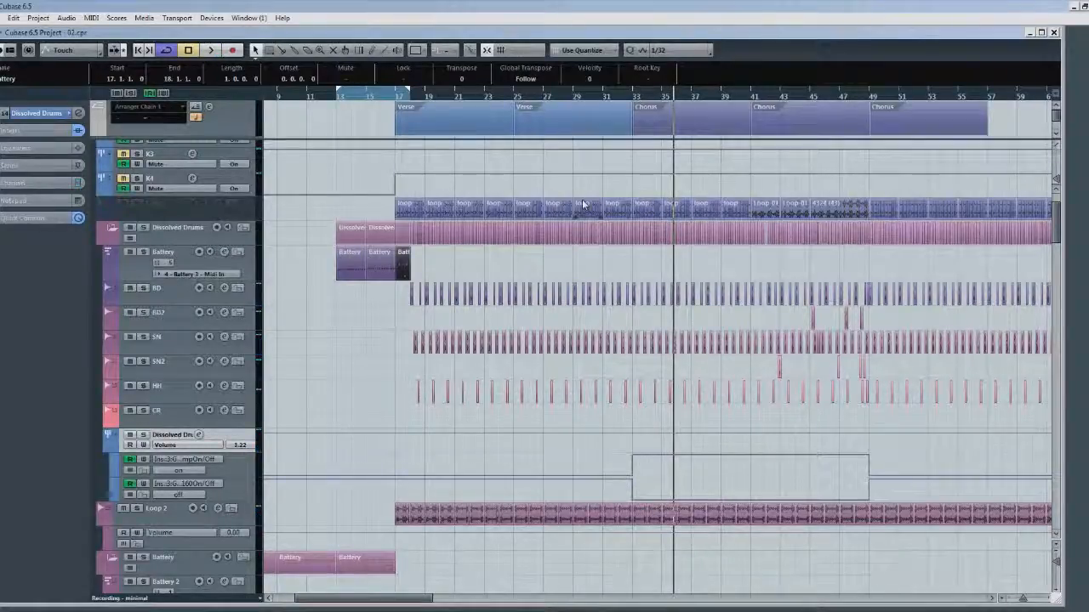
scroll(819, 324, "down", 5)
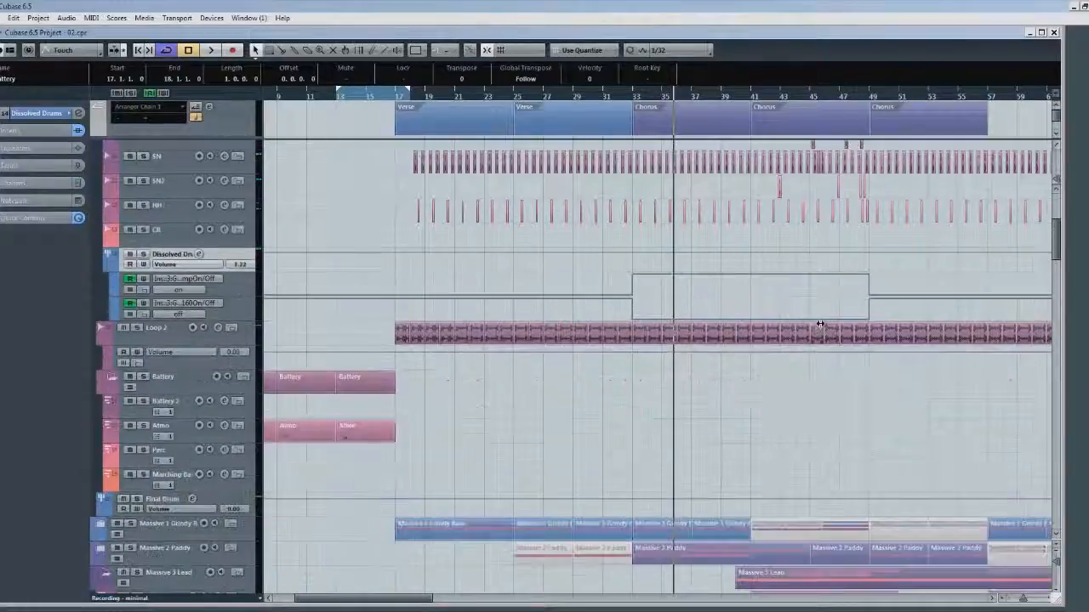
scroll(819, 324, "down", 6)
scroll(779, 333, "up", 11)
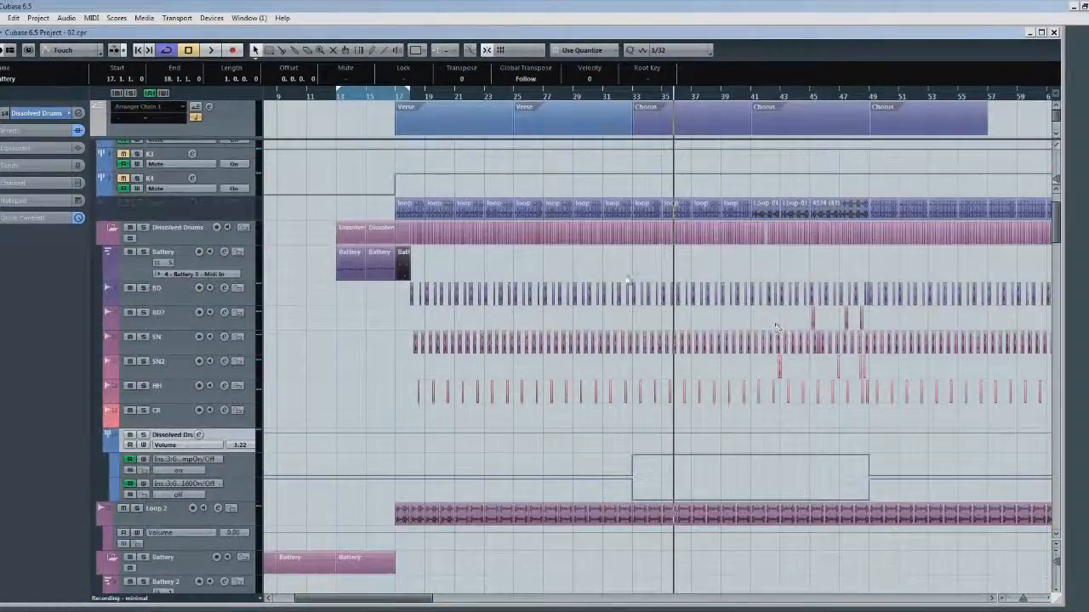
scroll(647, 277, "down", 3)
scroll(652, 275, "up", 3)
left_click(653, 113)
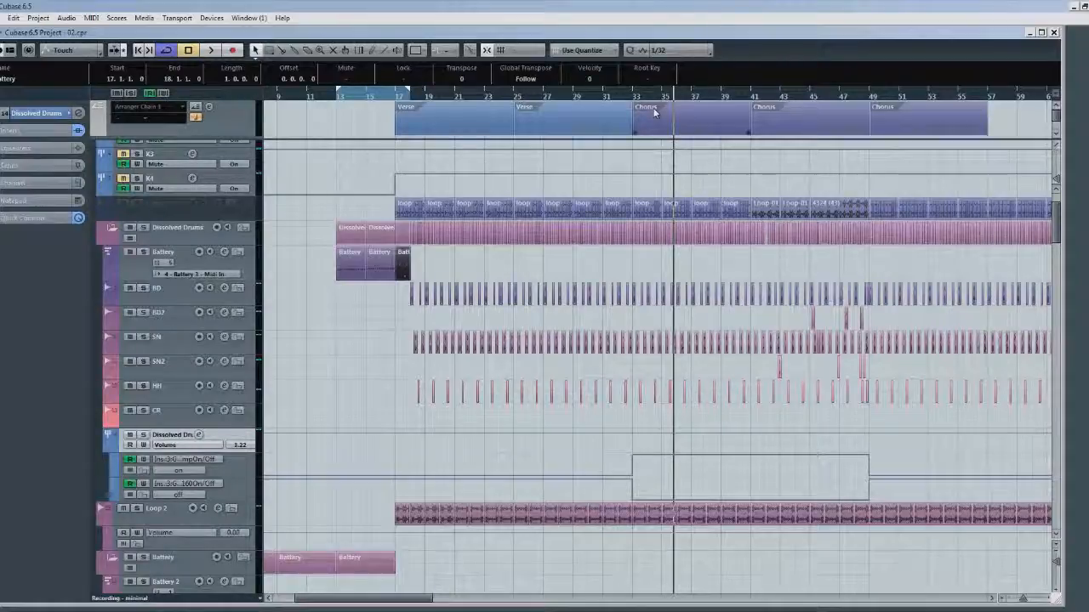
left_click(603, 99)
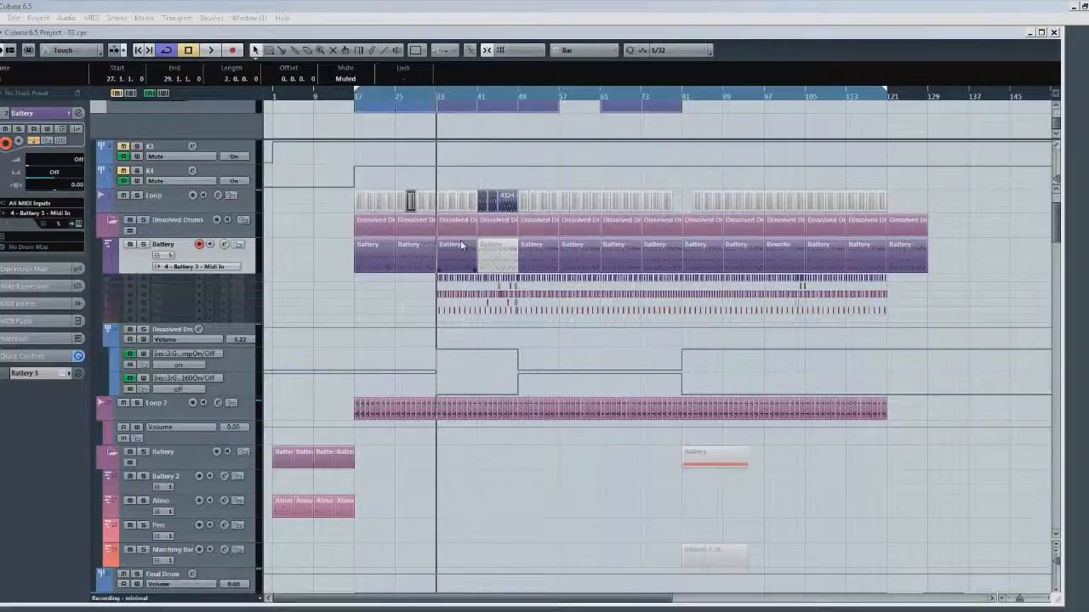
Solo the Battery track in Dissolved Drums and examine its bar 33 part in the Key Editor.
left_click(144, 245)
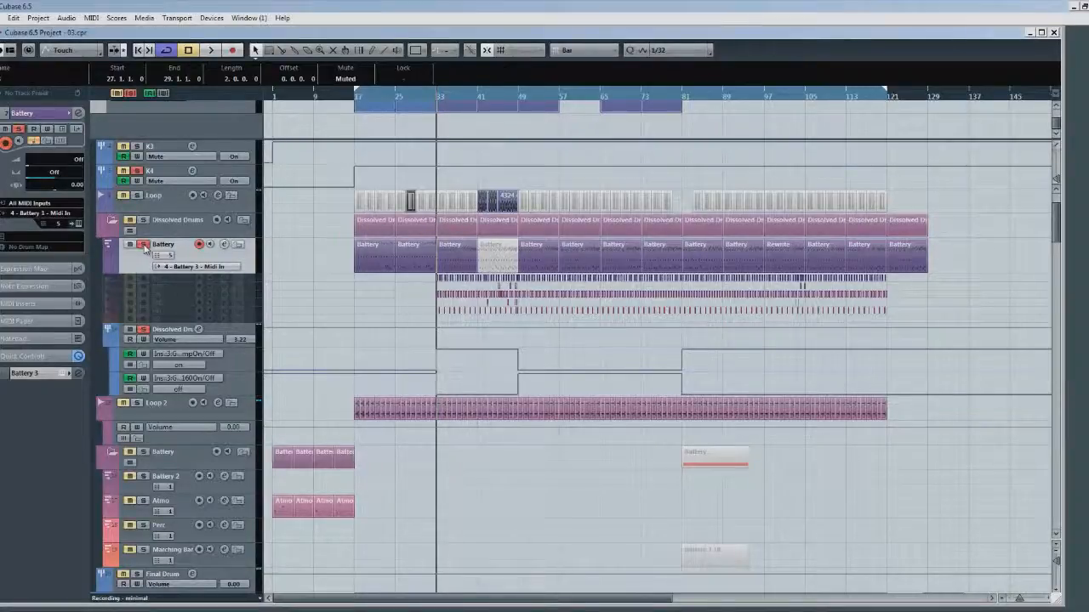
double_click(457, 251)
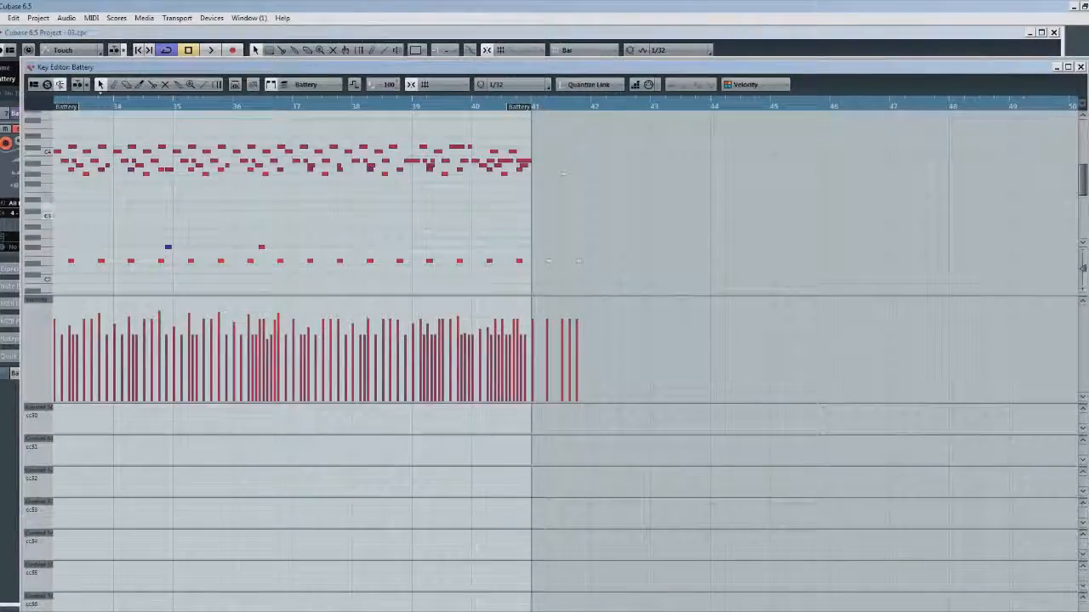
left_click(117, 106)
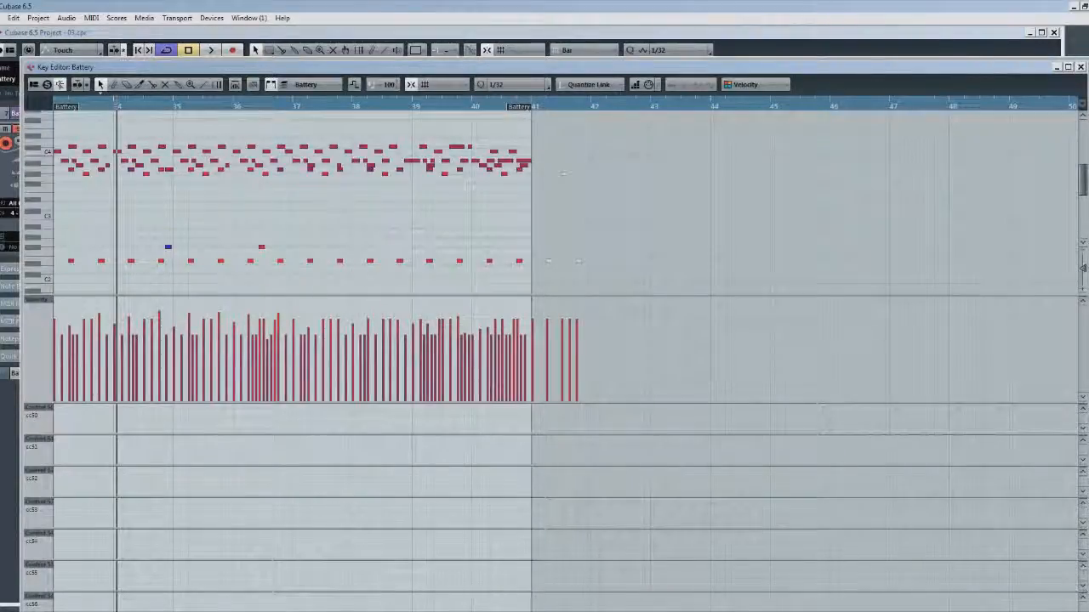
left_click(1080, 67)
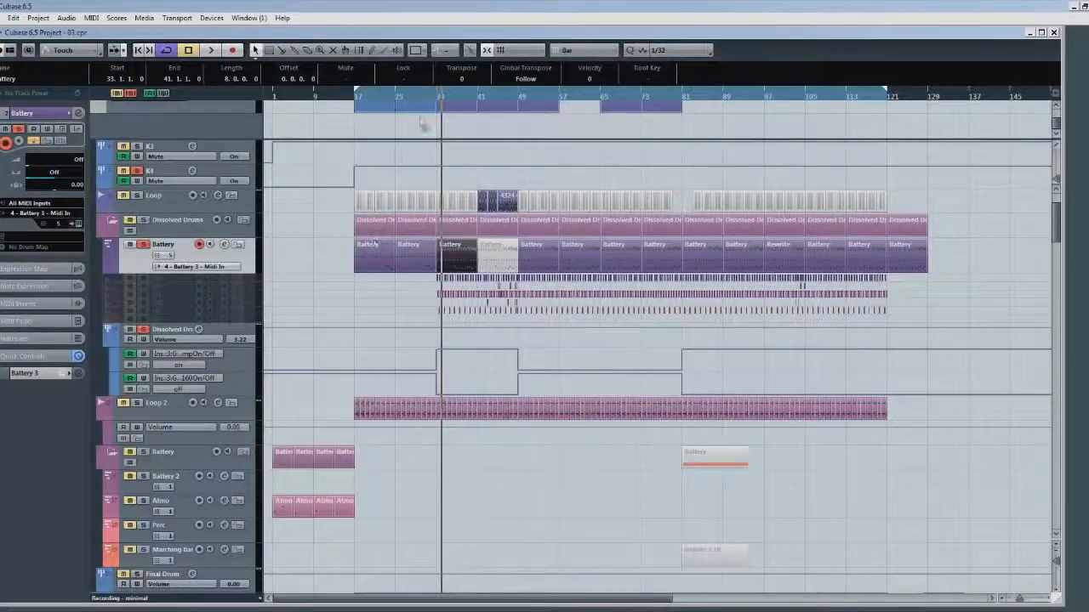
Play the soloed Battery track from the end of the Verse into the Chorus, pausing shortly after bar 33.
left_click(420, 100)
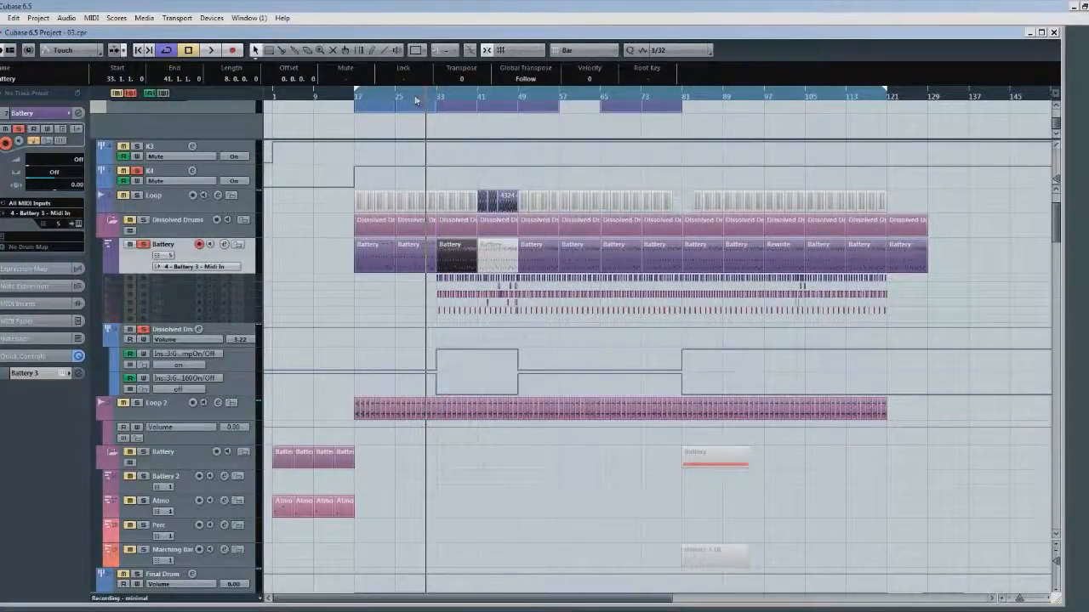
left_click(415, 95)
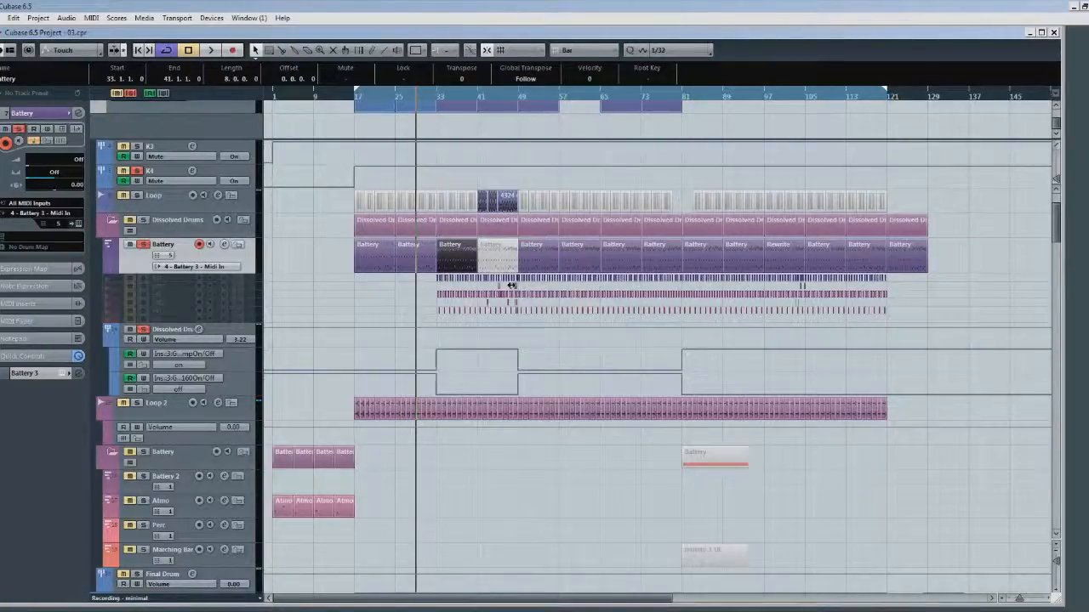
key("space")
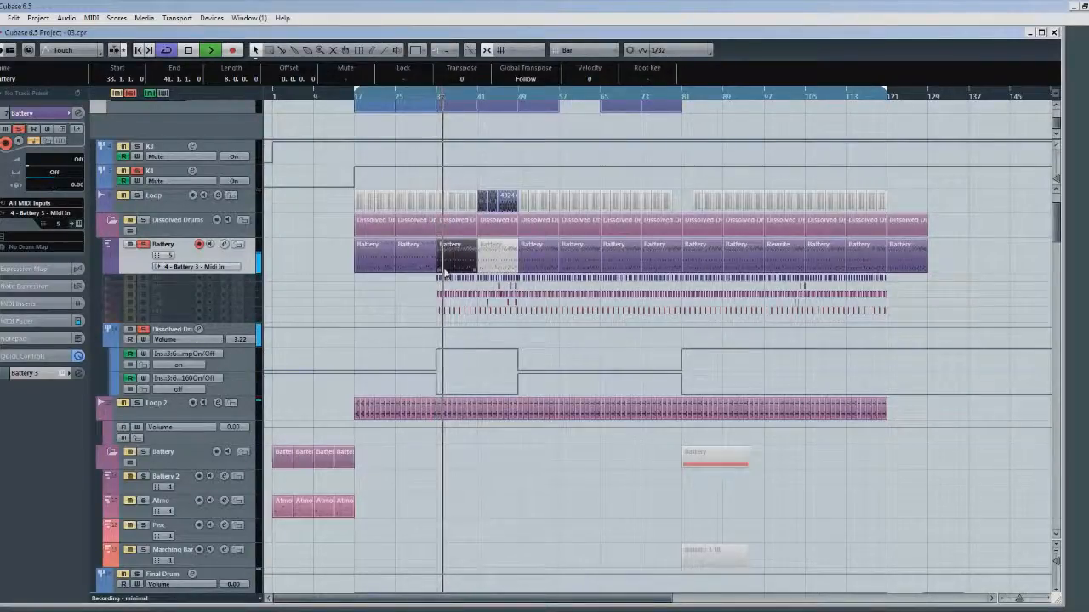
key("space")
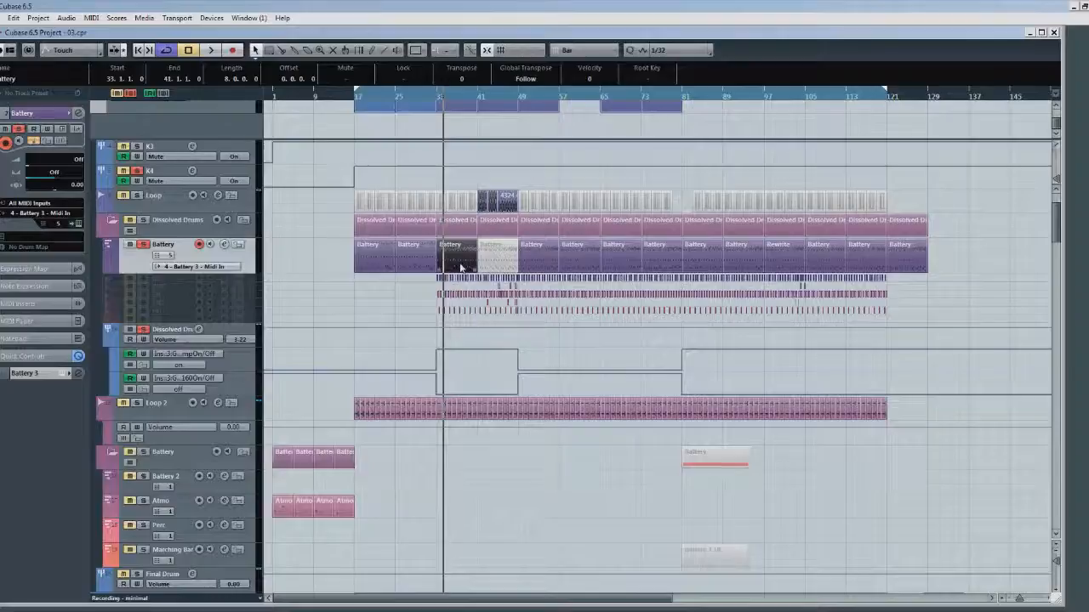
key("space")
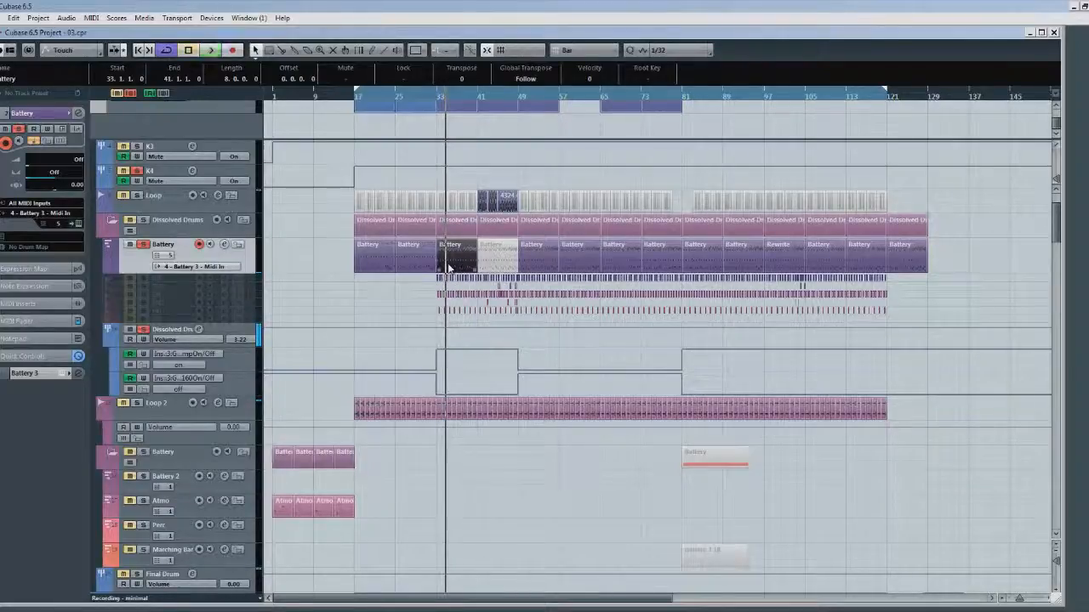
key("space")
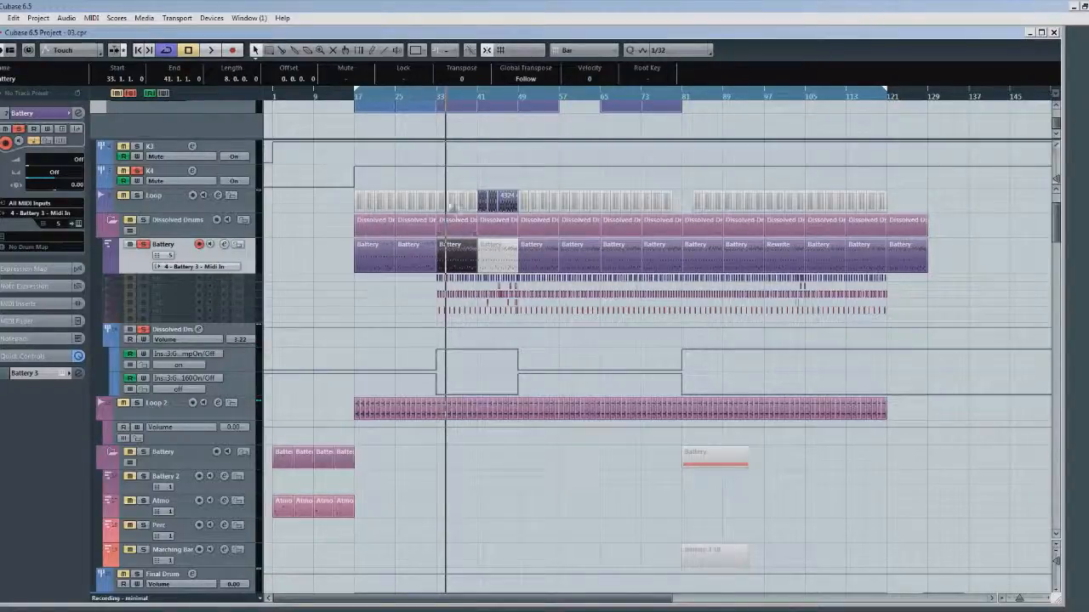
Return the playback position to bar 33 and look over the Massive tracks, selecting the CLEAN track.
left_click(437, 97)
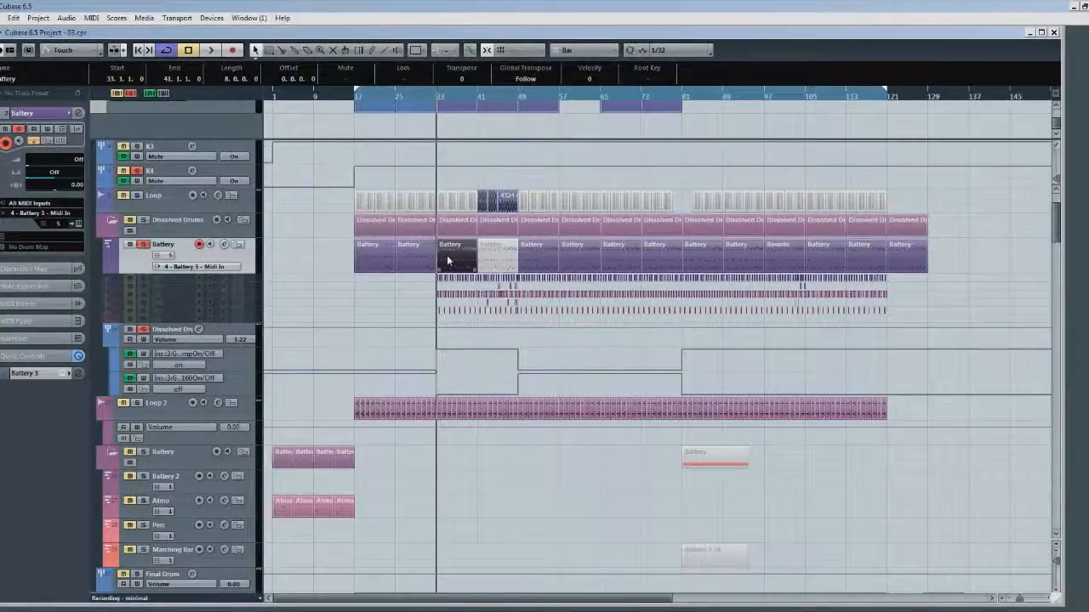
scroll(449, 262, "down", 5)
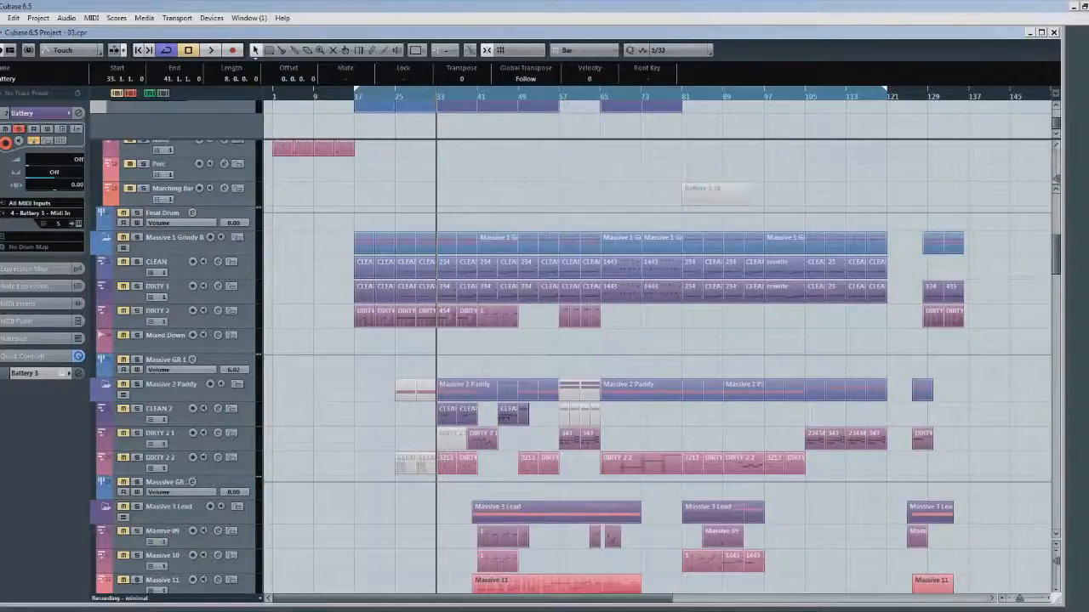
left_click(166, 264)
scroll(170, 285, "up", 3)
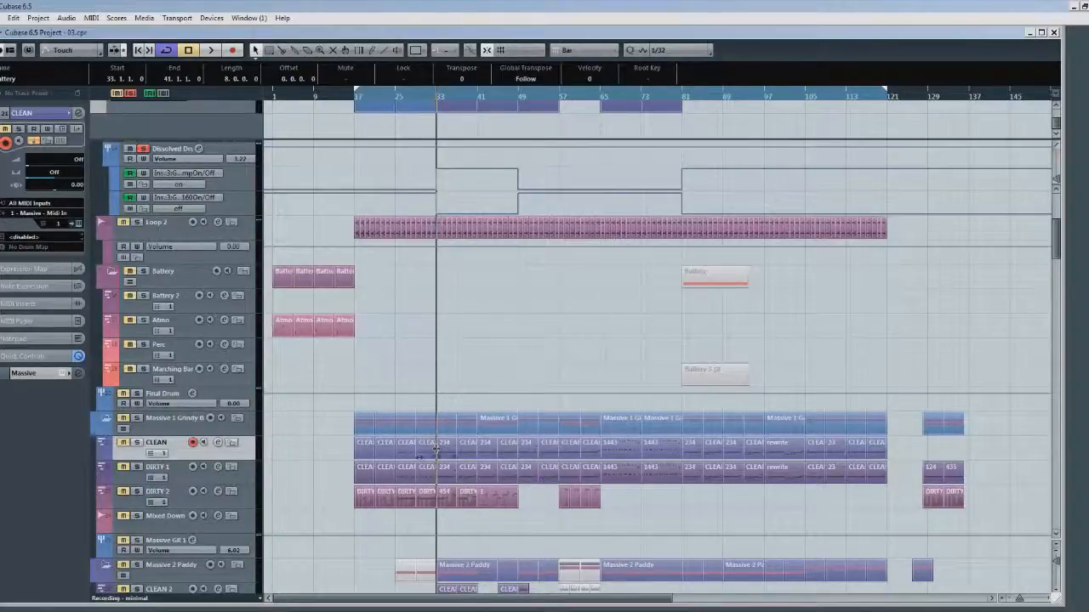
scroll(385, 459, "up", 3)
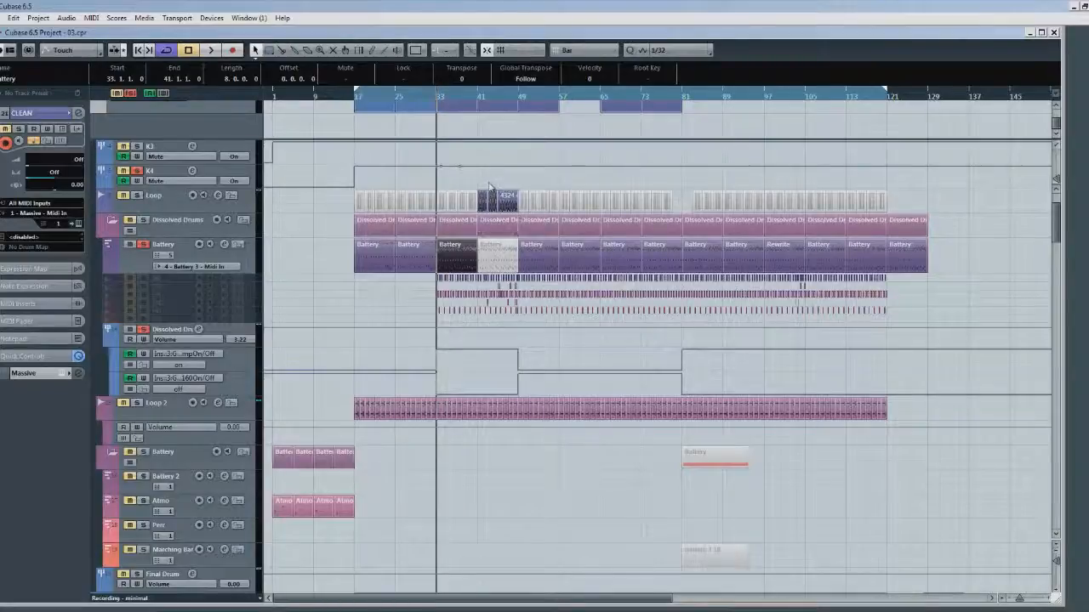
Mute the audio parts on the Loop track between bars 41 and 49.
left_click(477, 100)
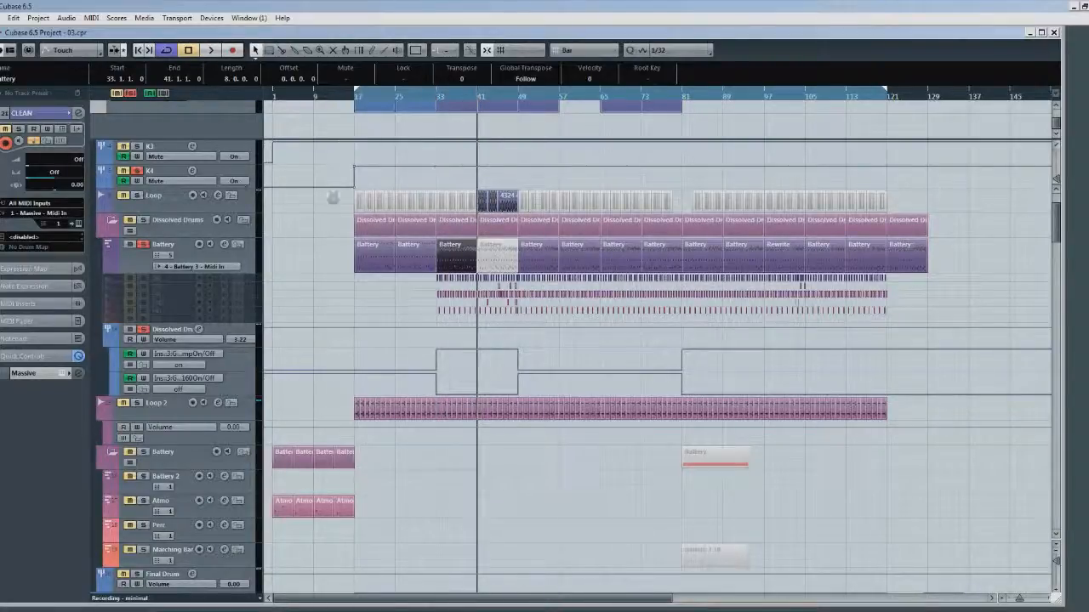
key("7")
left_click_drag(481, 182, 513, 198)
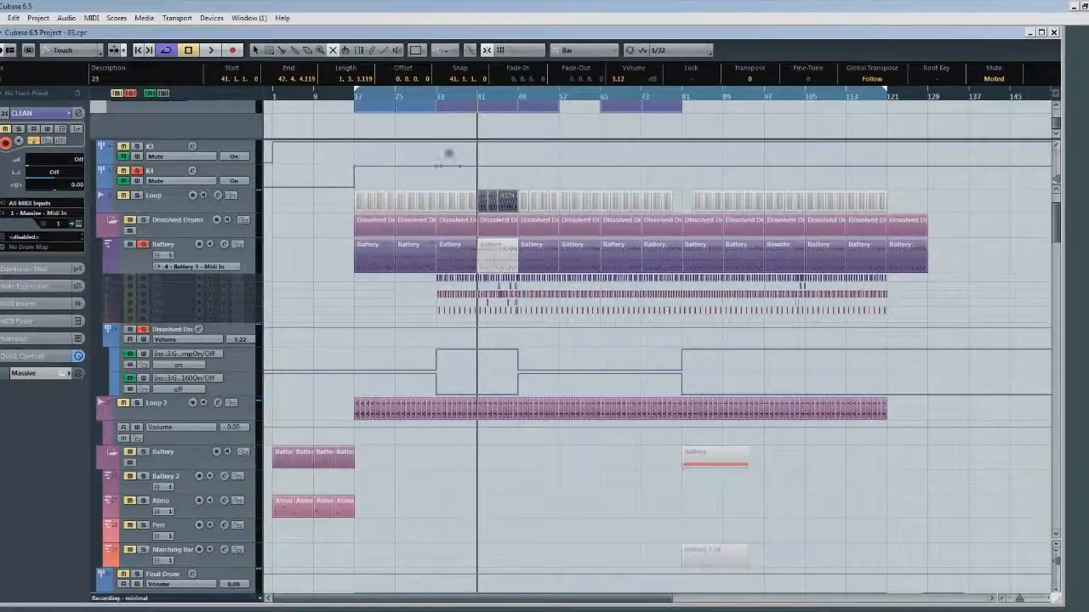
Return the playback position to bar 33 and turn off all track solos.
left_click(433, 96)
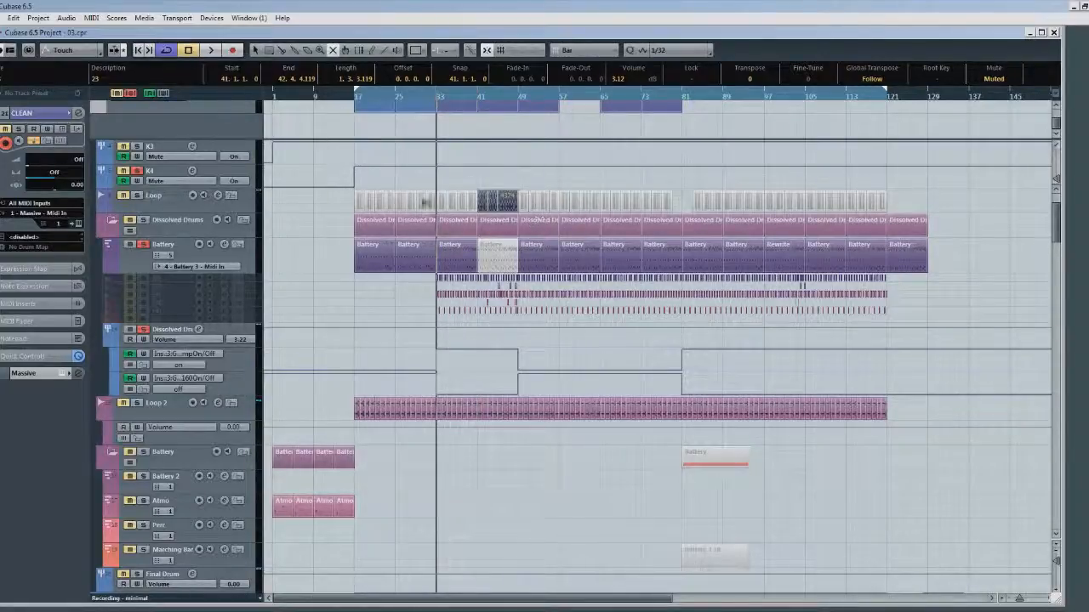
left_click(130, 92)
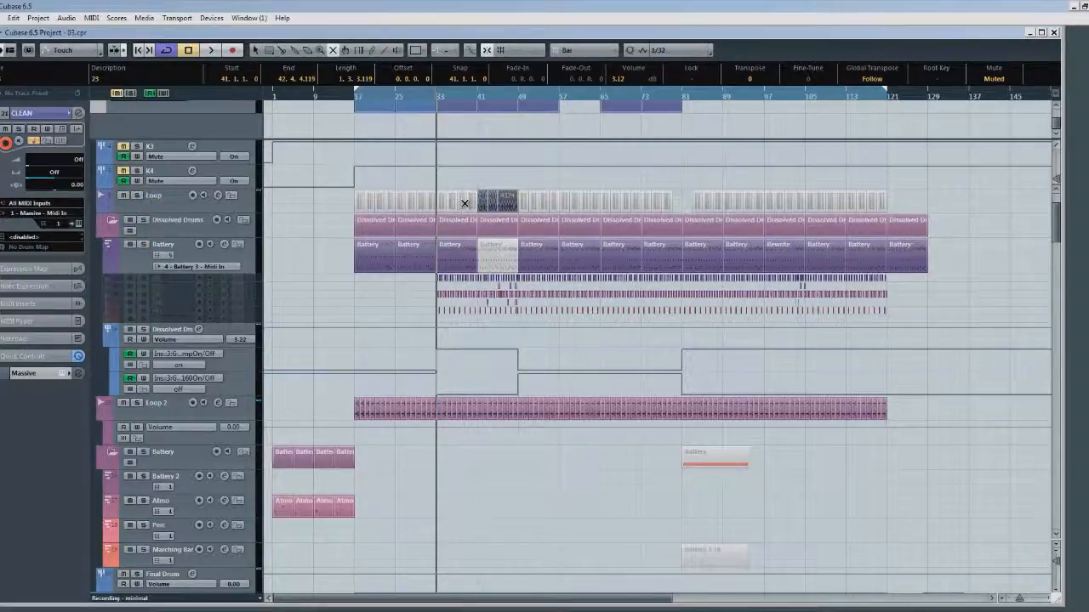
key("1")
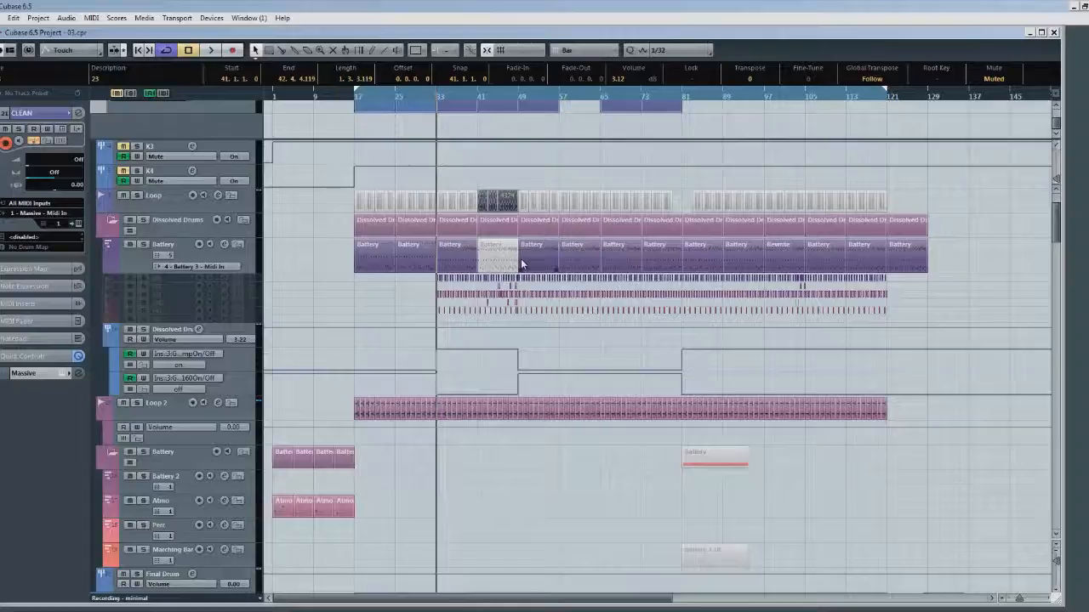
Play the full mix from bar 33 past bar 49, unmuting the Battery part at bars 41 to 49 during playback.
key("space")
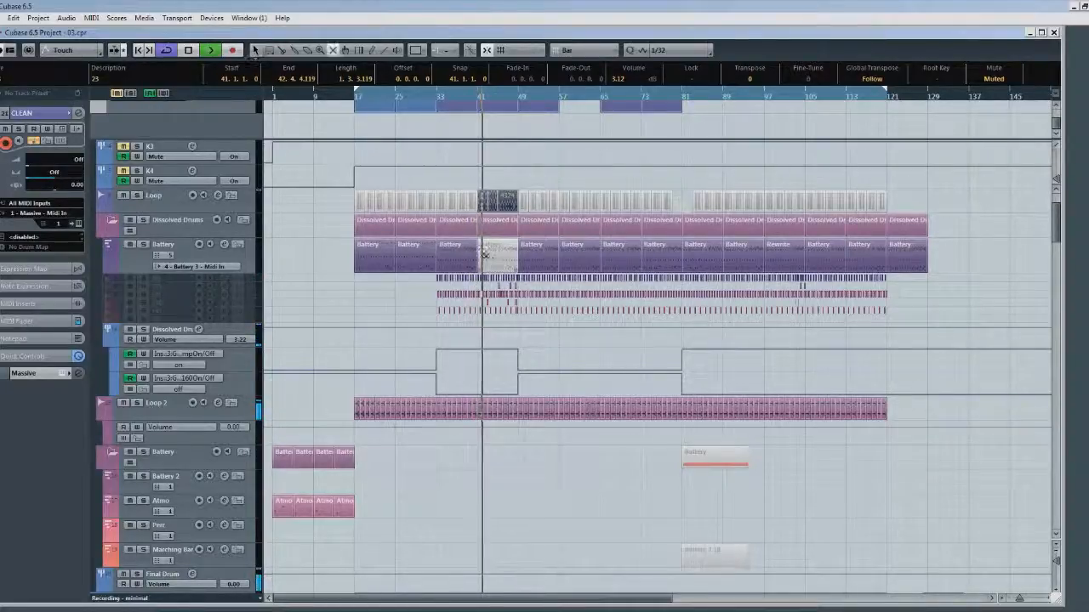
left_click(492, 250)
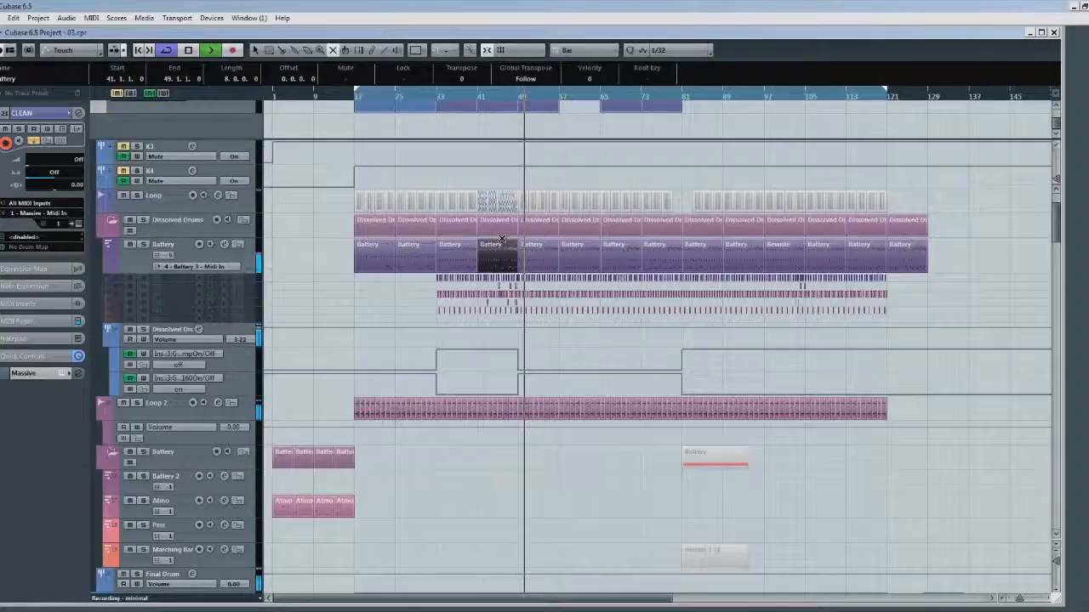
key("space")
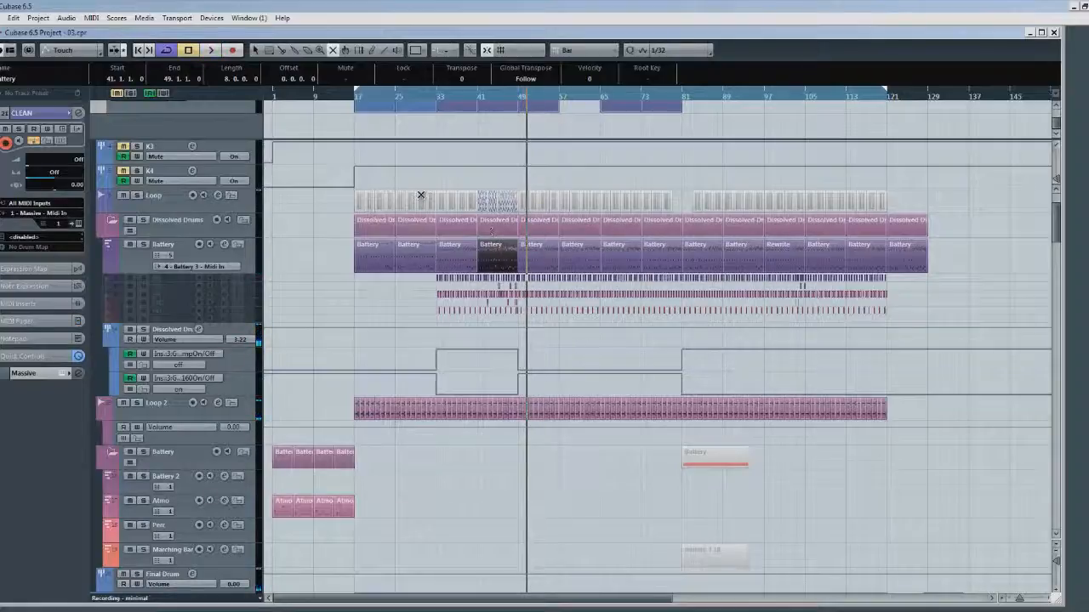